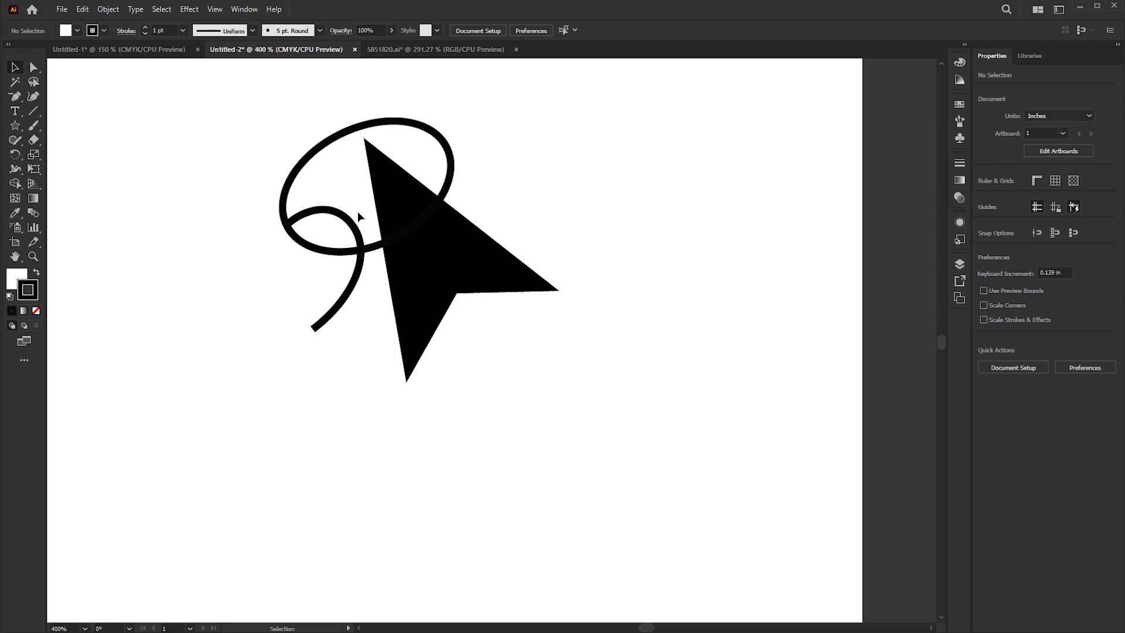
- Switch to the Untitled-1 document and draw an unfilled rectangle about 2.85 × 2.76 in on the upper part of the artboard
left_click(139, 51)
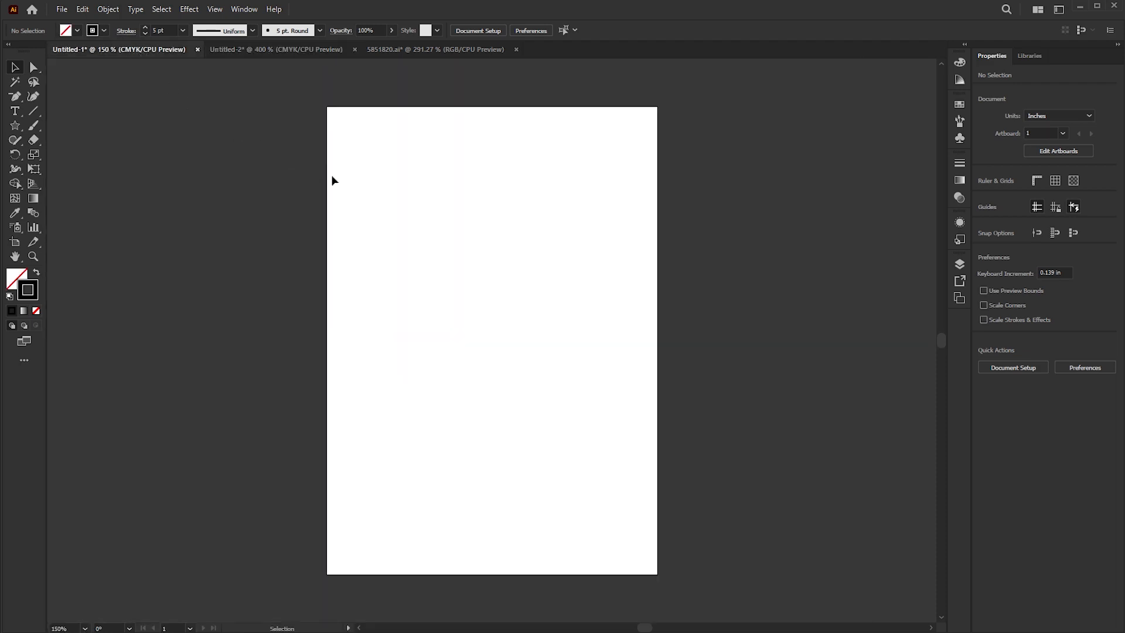
scroll(489, 190, "up", 3)
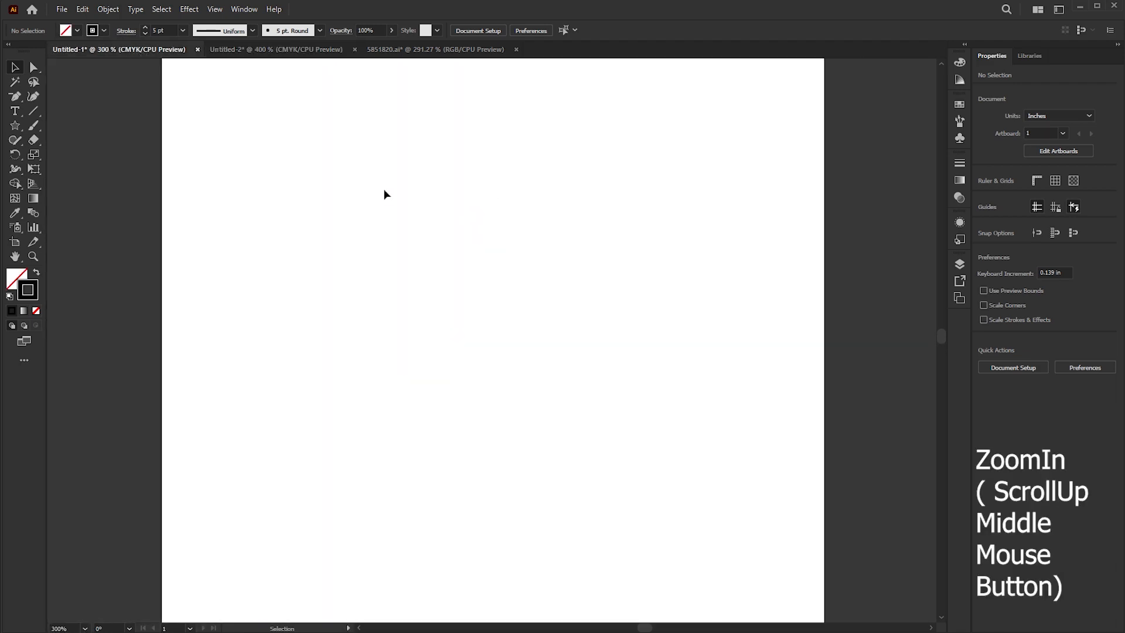
left_click(15, 126)
left_click(62, 125)
left_click_drag(264, 153, 492, 373)
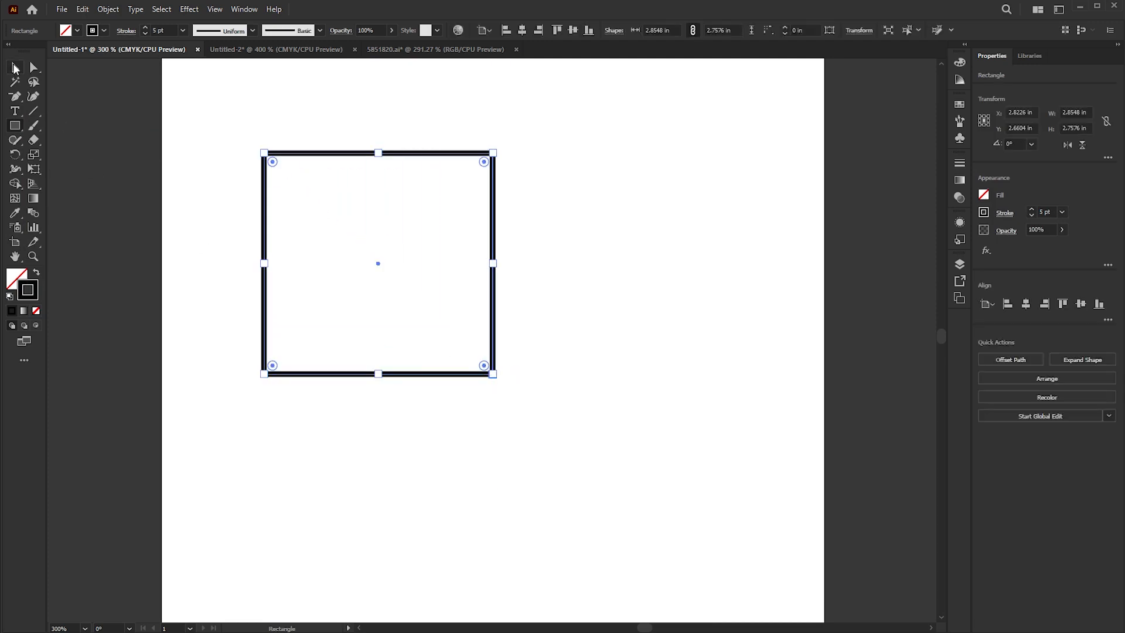
- Make two overlapping copies of the square, scaling the second to about 1.35 × 1.80 in and placing it across their upper edges
left_click(15, 67)
left_click_drag(279, 212, 399, 257)
left_click_drag(457, 202, 507, 108)
left_click_drag(665, 103, 547, 178)
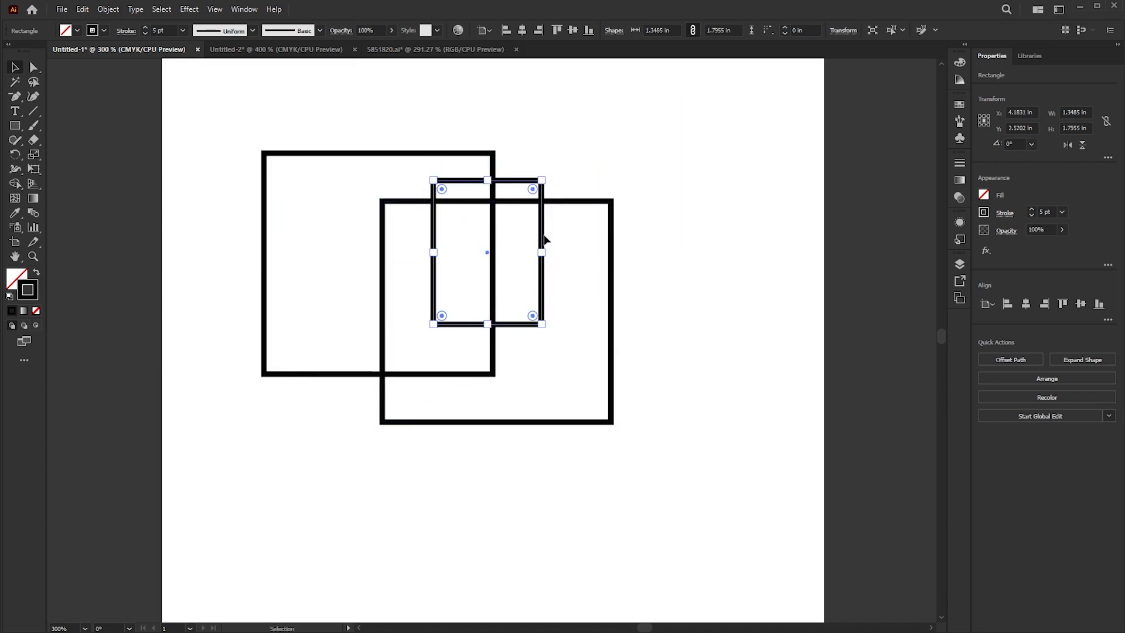
left_click_drag(541, 242, 558, 168)
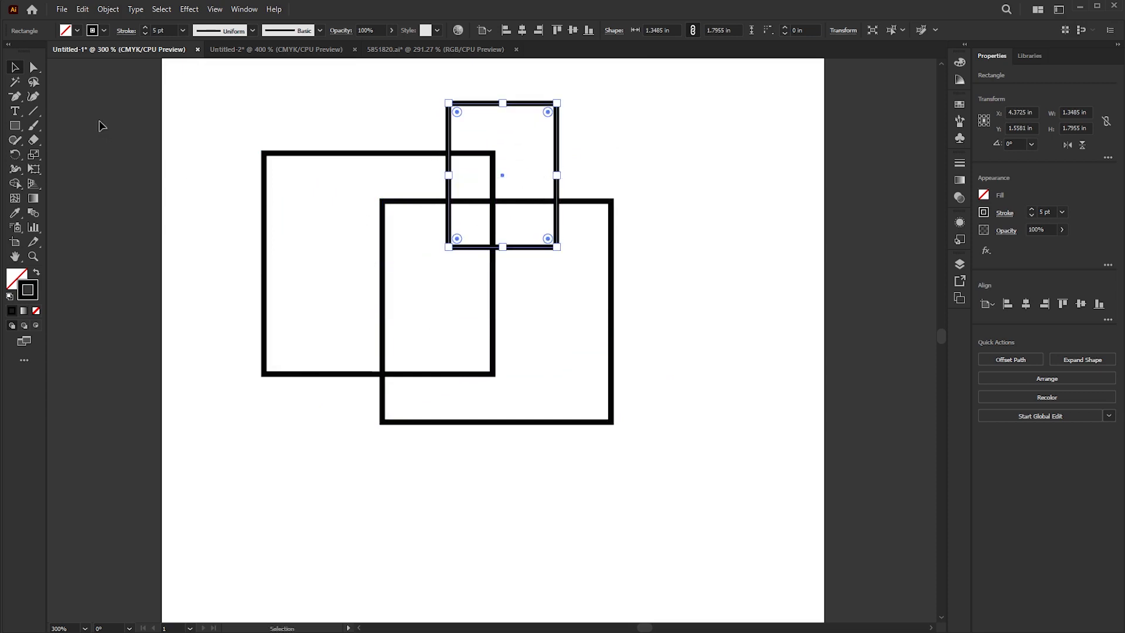
- Draw a circle about 1.58 in wide over the first square's left edge and a star about 2.07 × 1.97 in over the second square
left_click_drag(15, 134, 70, 155)
left_click_drag(240, 232, 368, 359)
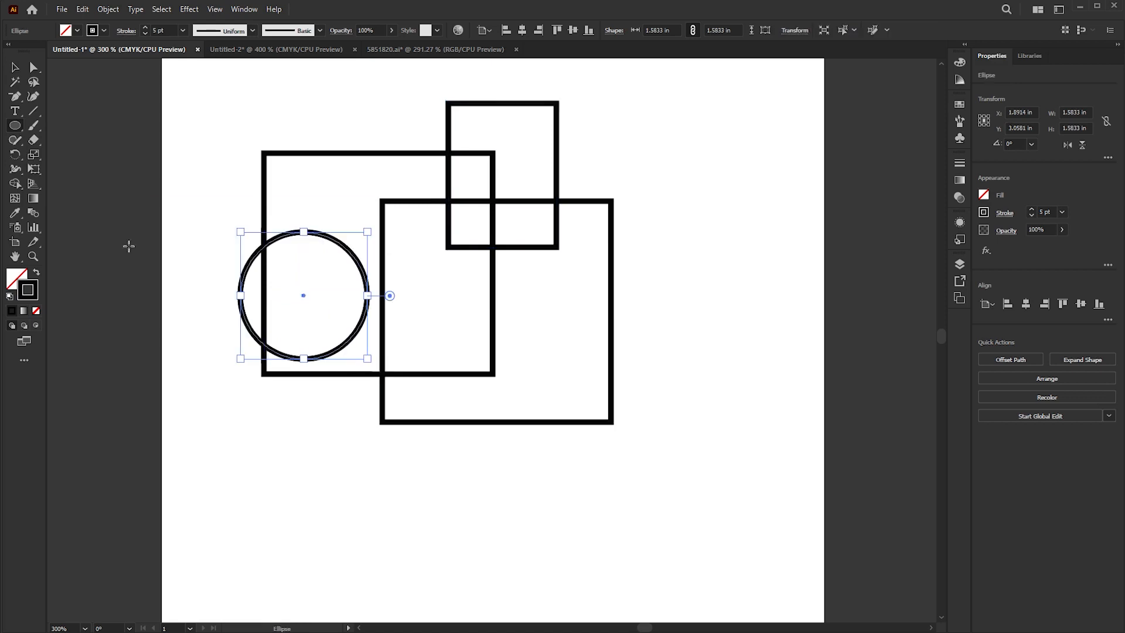
left_click_drag(21, 132, 72, 186)
left_click_drag(551, 302, 668, 374)
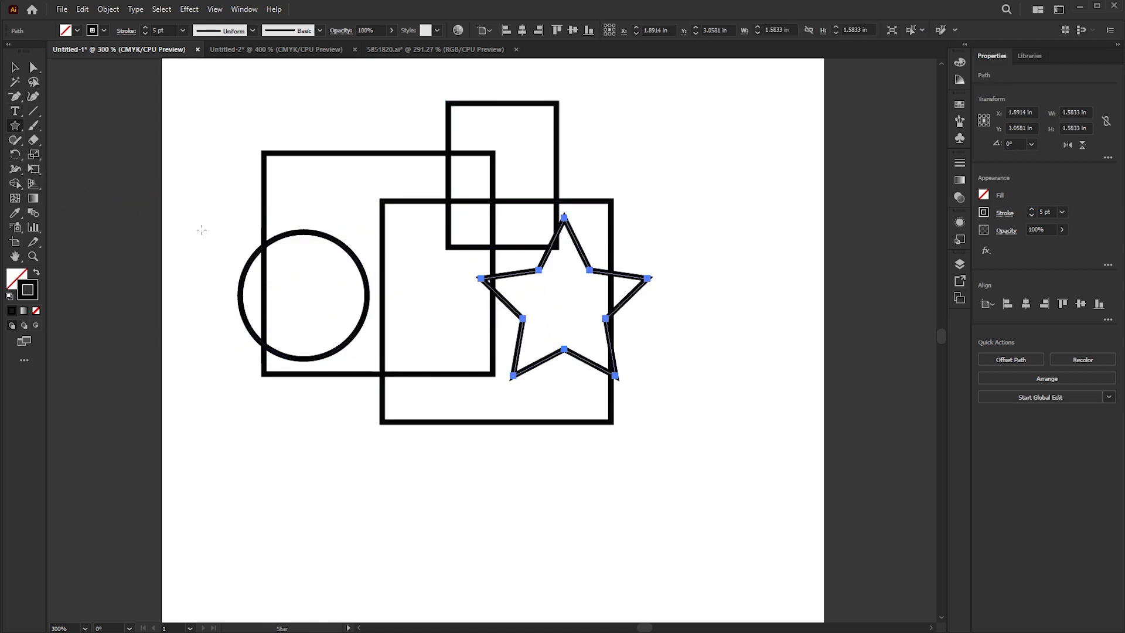
- Move the circle outward to the upper left and the star outward to the lower right, keeping both overlapping the squares
left_click(16, 67)
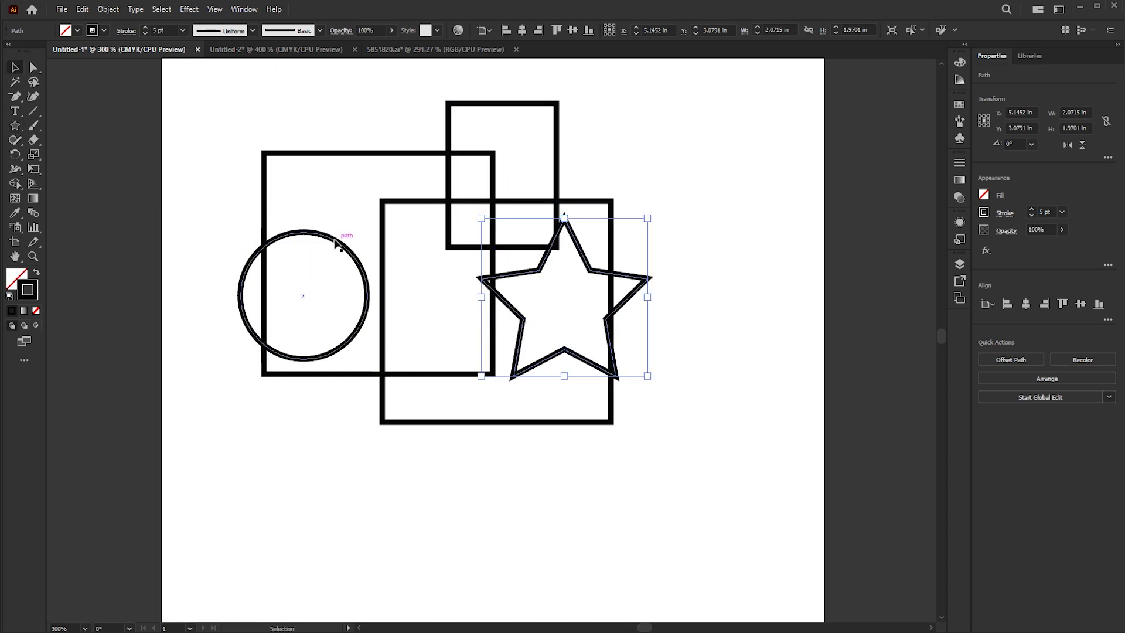
left_click_drag(339, 243, 268, 217)
left_click_drag(539, 270, 577, 296)
left_click(288, 86)
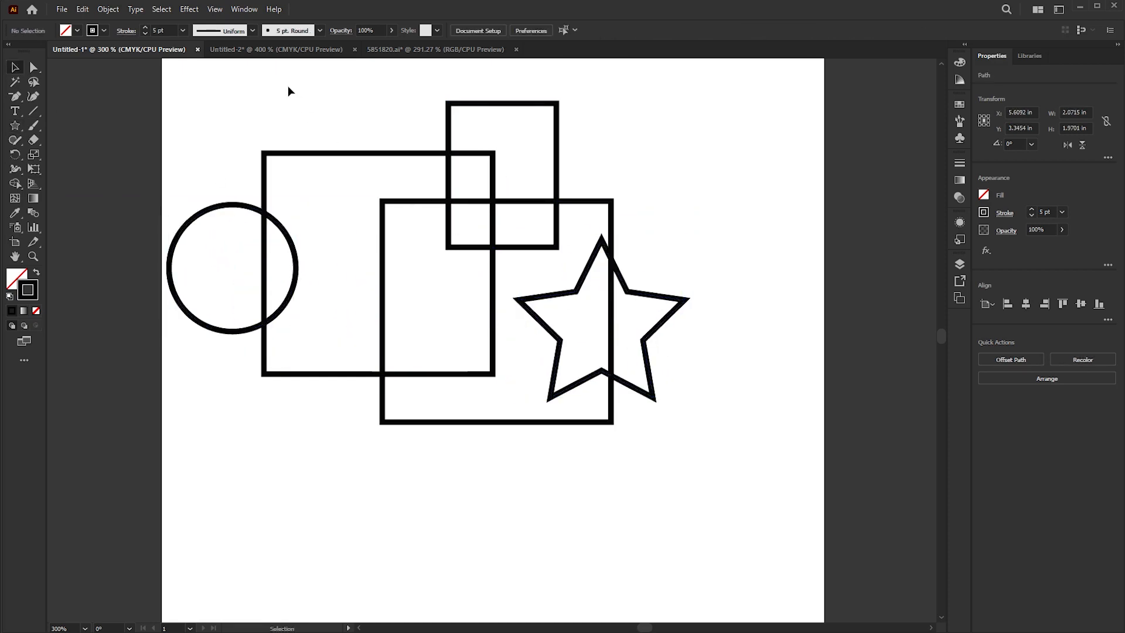
- Select all five shapes, shift them together slightly down and to the right, and deselect them
left_click_drag(166, 86, 741, 535)
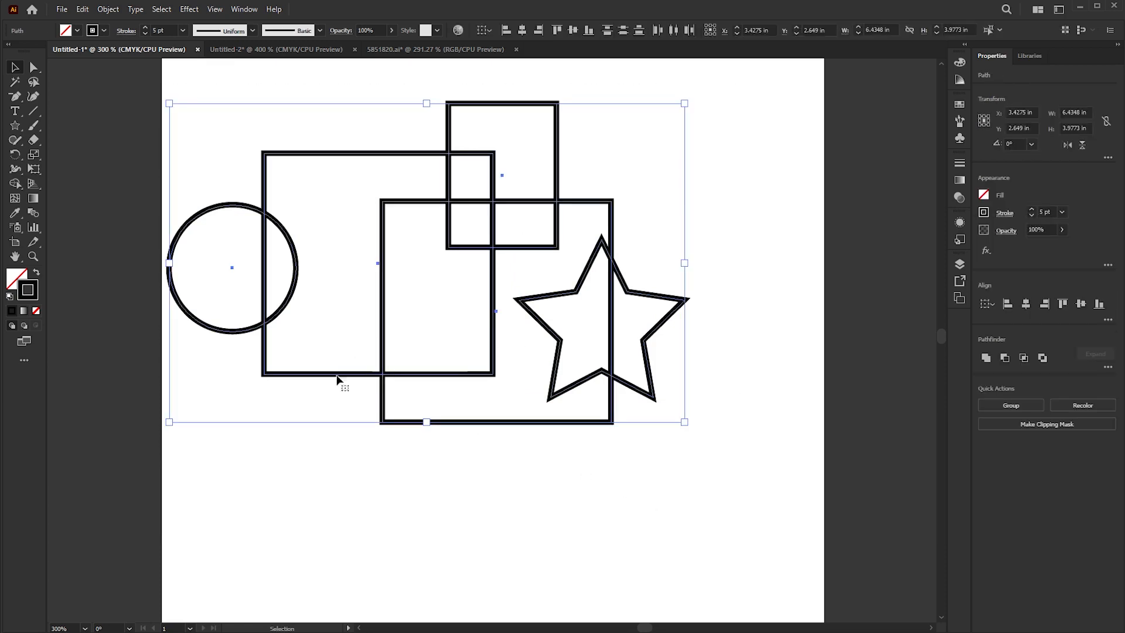
left_click_drag(300, 259, 327, 285)
left_click(21, 282)
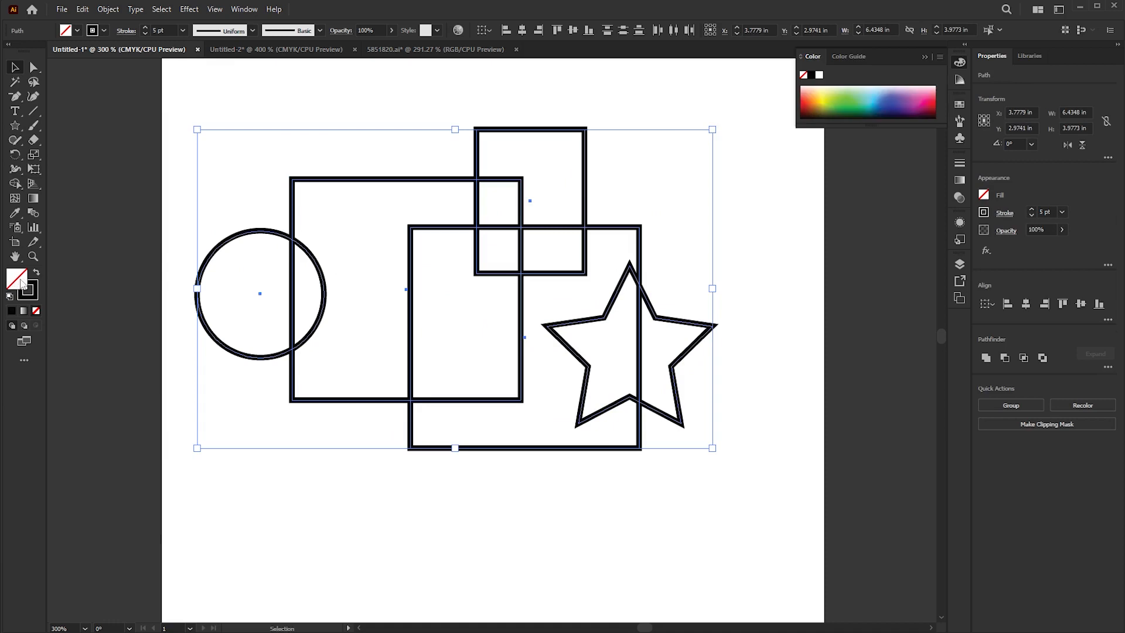
left_click(36, 284)
left_click(165, 220)
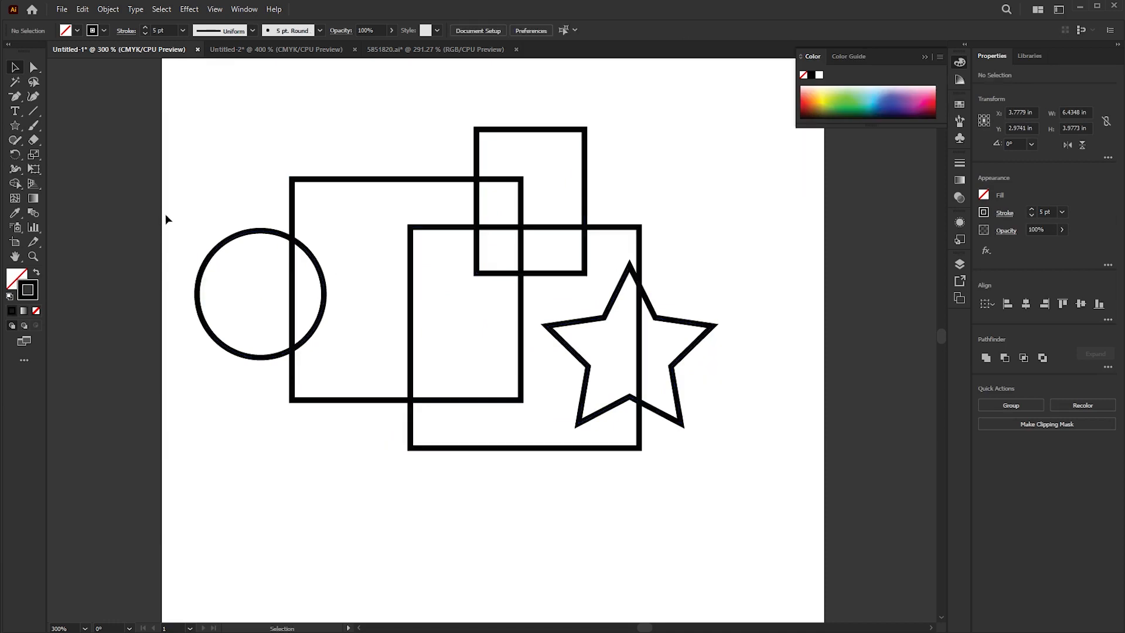
- Select every anchor point of all five shapes with the Direct Selection tool
left_click(34, 68)
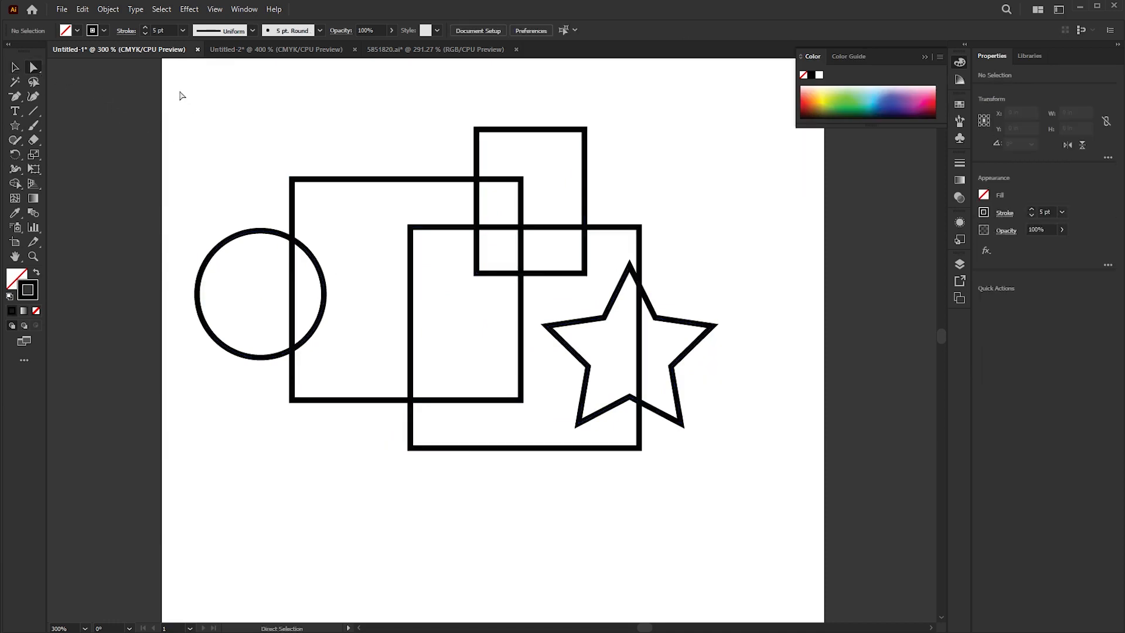
left_click_drag(180, 85, 733, 522)
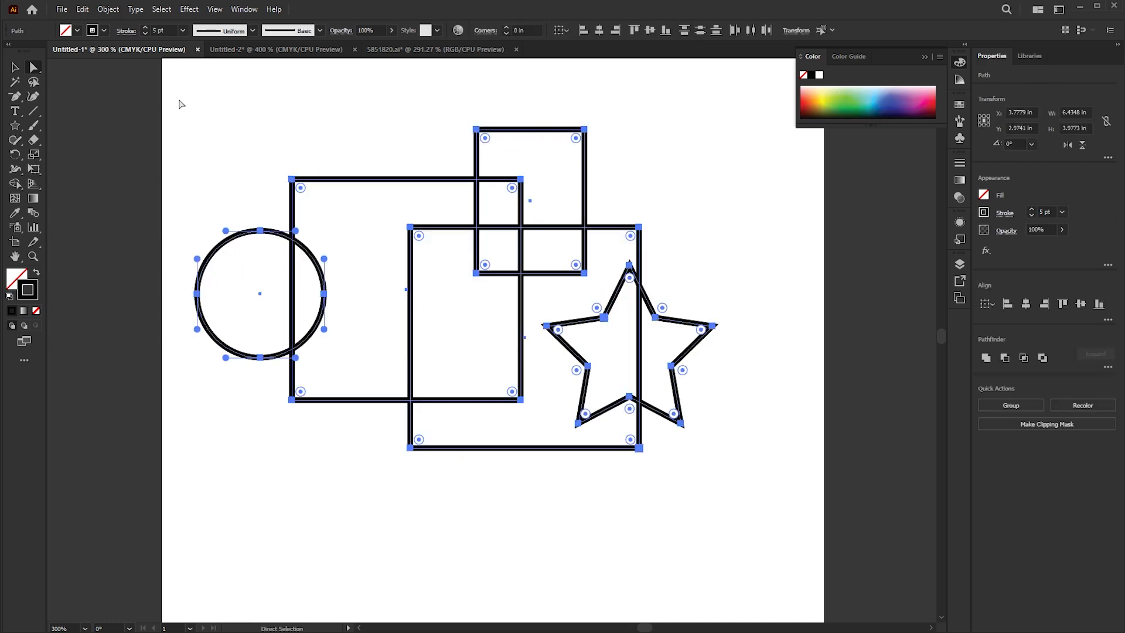
left_click_drag(180, 104, 778, 531)
scroll(490, 239, "up", 4)
scroll(489, 238, "down", 4)
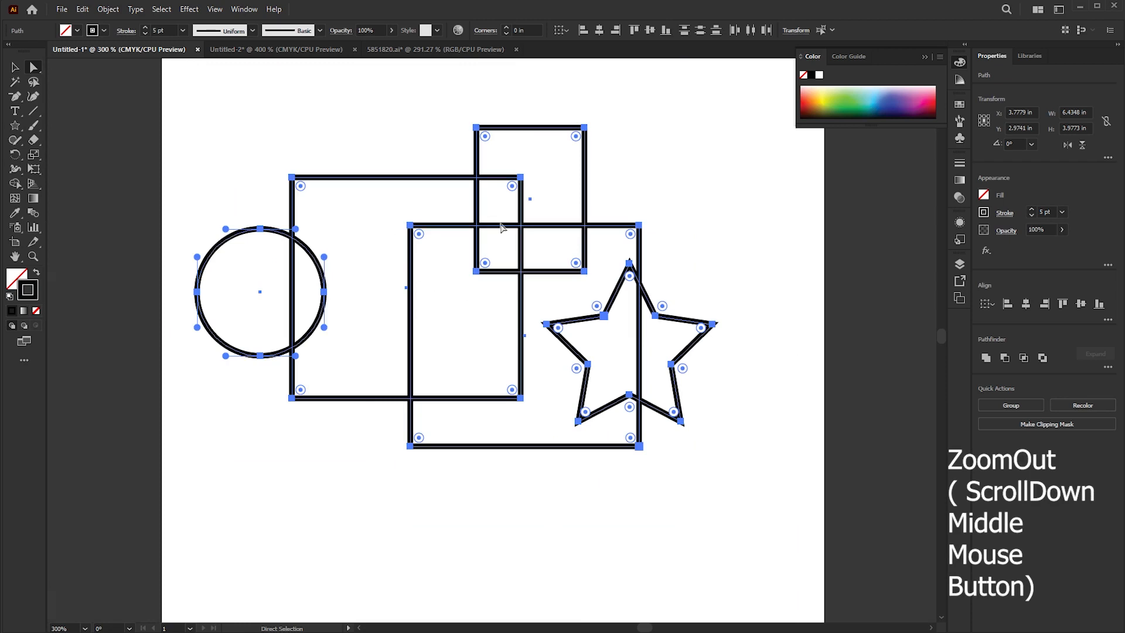
- Marquee-select the corner anchors inside the rectangles' overlap, the squares' lower inner corners, and the star's left-hand anchors in turn
left_click_drag(385, 207, 592, 298)
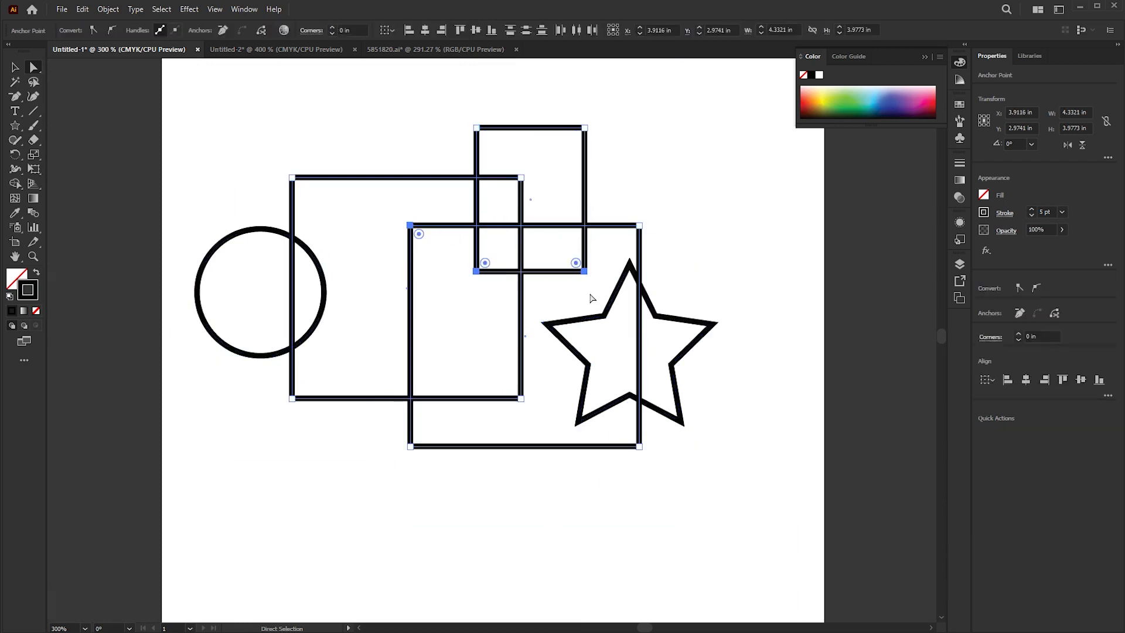
left_click_drag(365, 334, 535, 477)
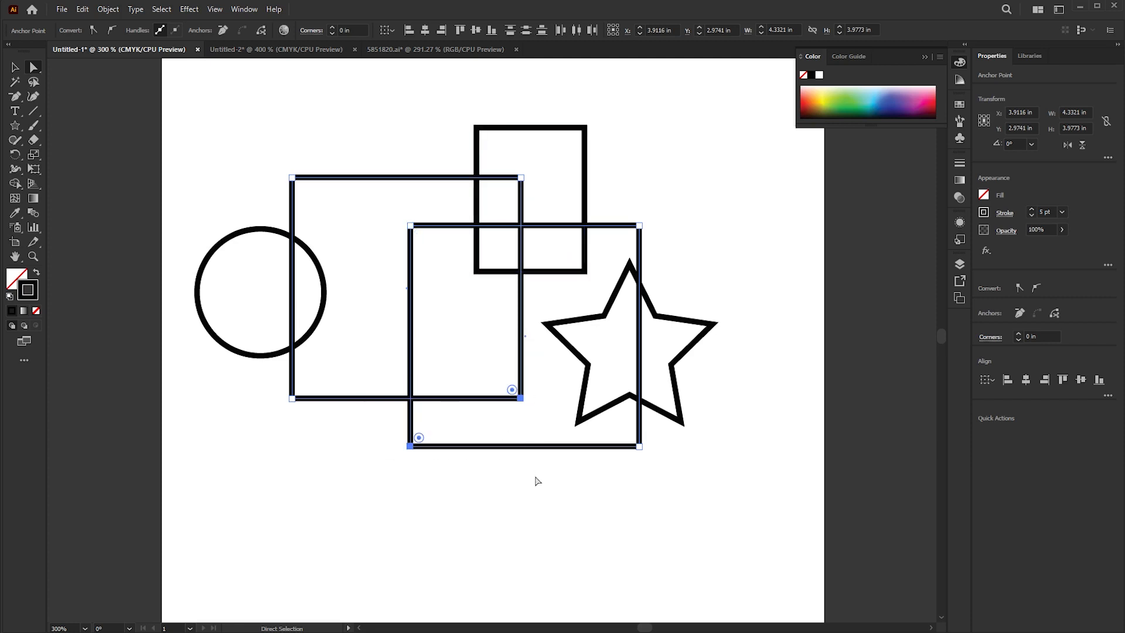
left_click_drag(543, 315, 616, 380)
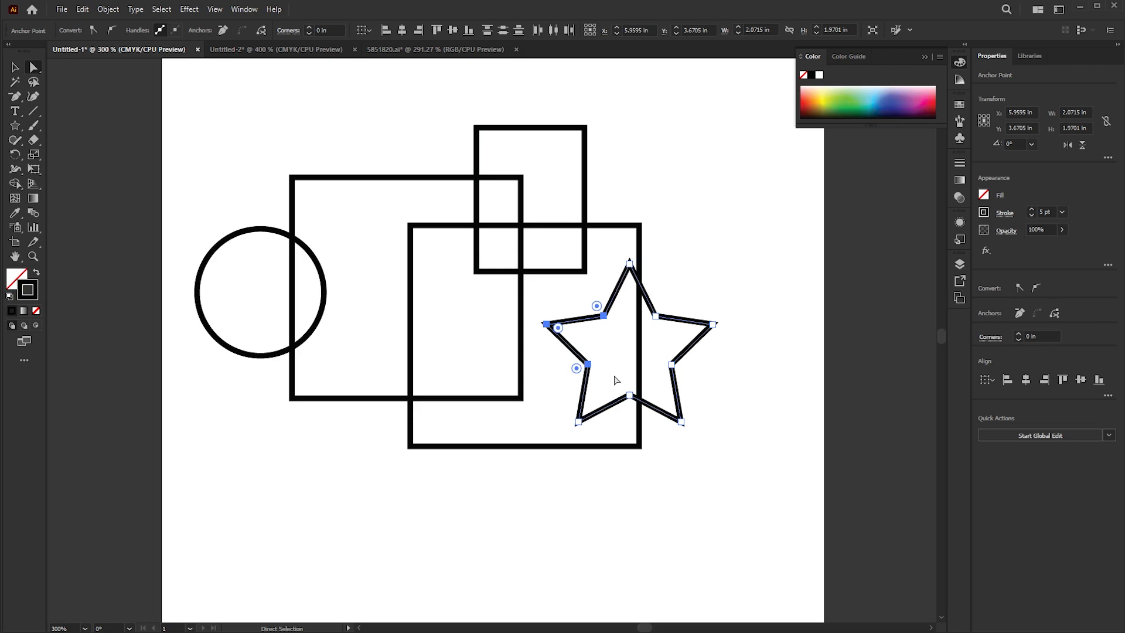
- Marquee-select the small rectangle's anchors, and the circle's anchors together with the inner corners of the overlapping rectangles
left_click_drag(444, 89, 642, 275)
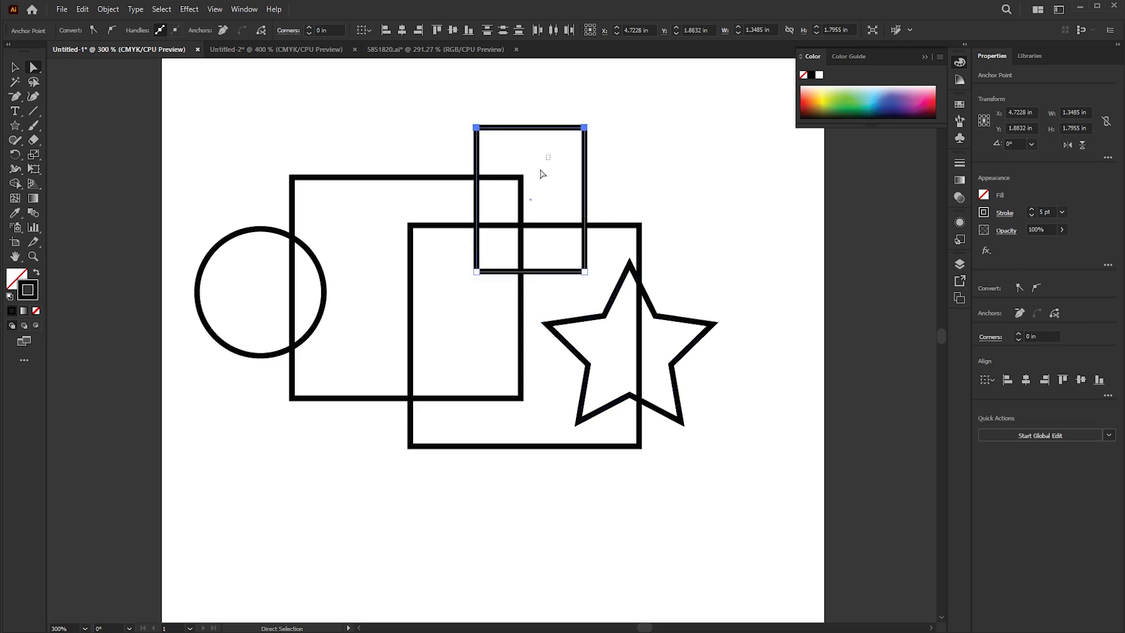
left_click_drag(549, 155, 497, 206)
left_click(292, 177)
left_click_drag(195, 205, 540, 313)
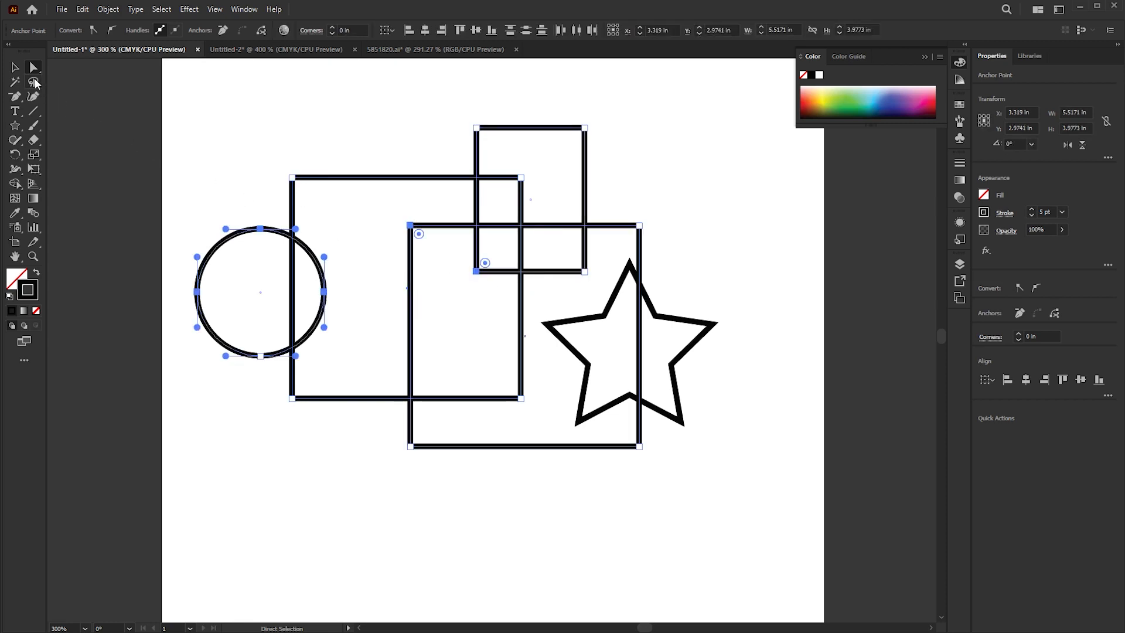
- With the Lasso tool, select the small rectangle's lower-left corner together with the star's top and left-hand anchors
left_click(34, 82)
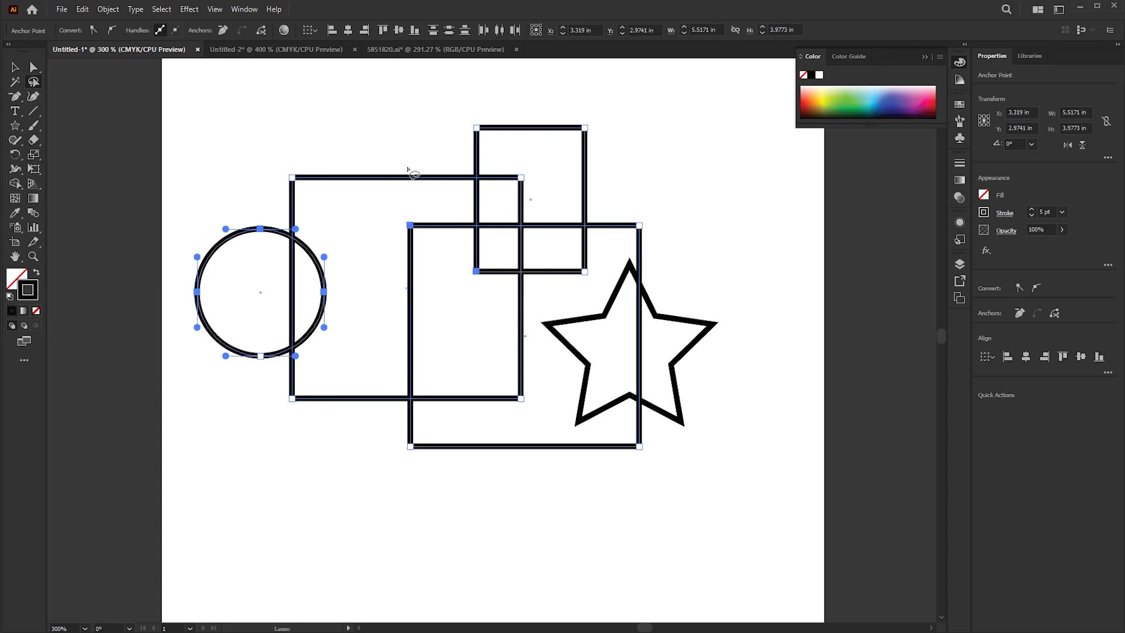
mouse_move(413, 204)
left_mouse_down()
mouse_move(377, 218)
mouse_move(384, 257)
mouse_move(422, 295)
mouse_move(488, 315)
mouse_move(545, 298)
mouse_move(554, 246)
mouse_move(520, 212)
mouse_move(475, 200)
mouse_move(403, 223)
left_mouse_up()
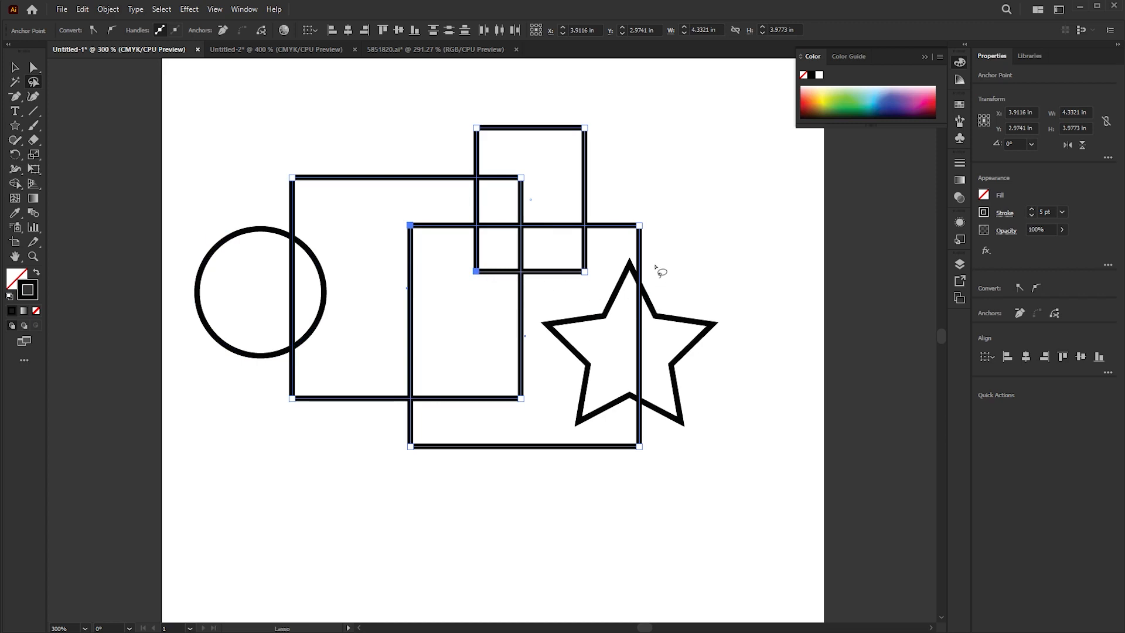
mouse_move(669, 251)
left_mouse_down()
mouse_move(617, 253)
mouse_move(615, 269)
mouse_move(652, 275)
mouse_move(660, 251)
left_mouse_up()
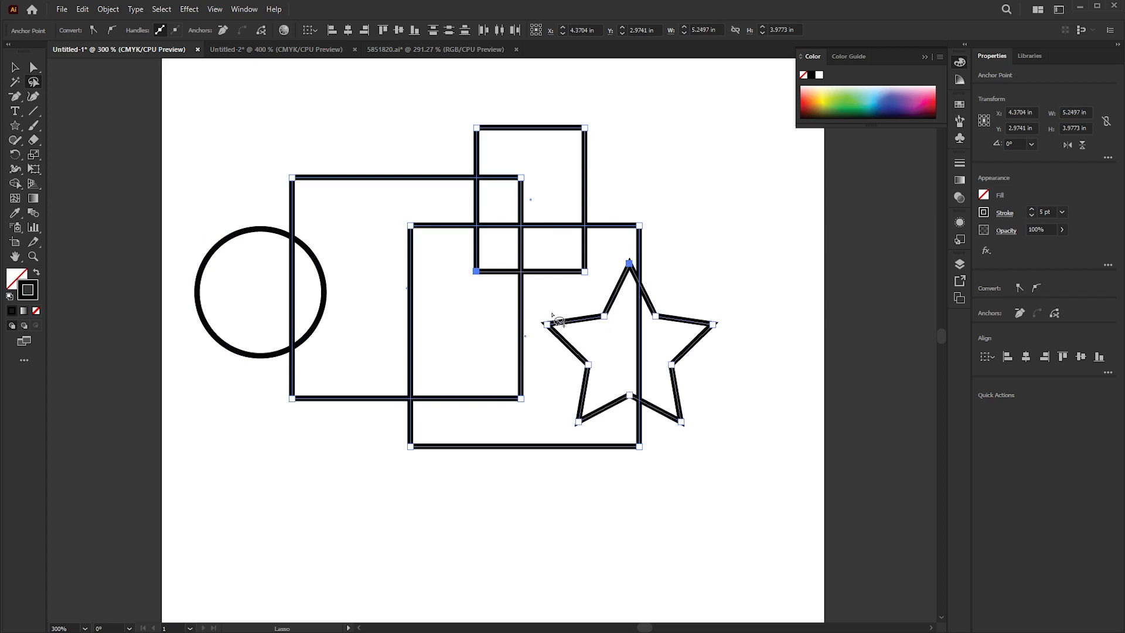
mouse_move(573, 299)
left_mouse_down()
mouse_move(542, 305)
mouse_move(535, 326)
mouse_move(551, 365)
mouse_move(587, 380)
mouse_move(615, 368)
mouse_move(619, 319)
mouse_move(611, 301)
mouse_move(566, 300)
left_mouse_up()
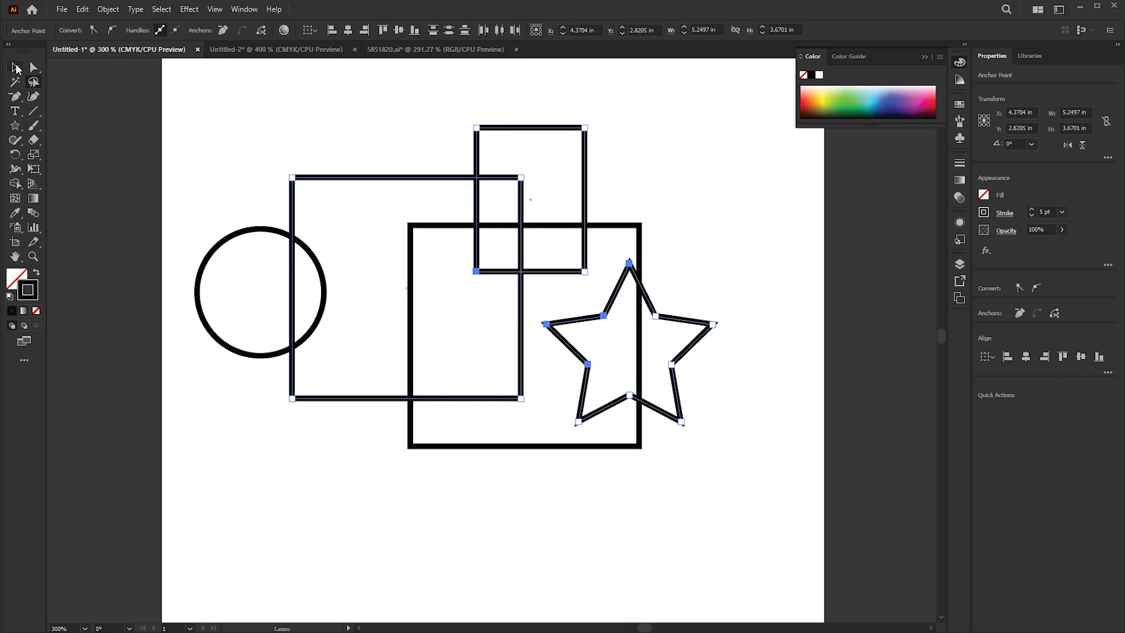
left_click(16, 68)
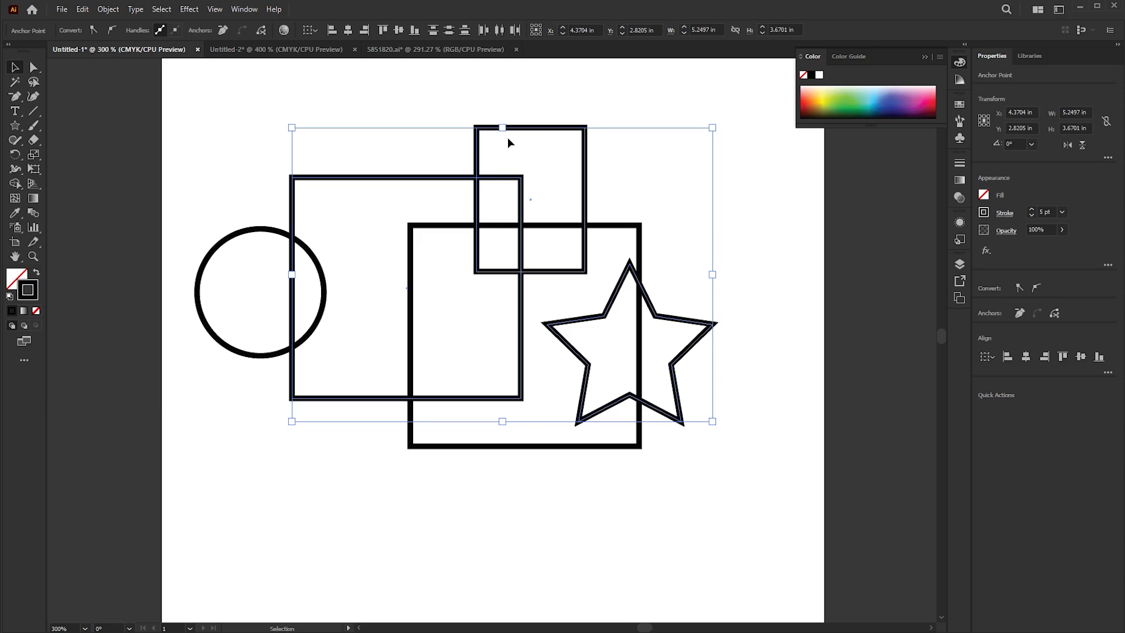
- Lasso individual corners in turn: the small rectangle's lower-left and upper-right, and the upper-left corner of each square
left_click(34, 82)
mouse_move(543, 208)
left_mouse_down()
mouse_move(451, 253)
mouse_move(484, 286)
mouse_move(538, 277)
mouse_move(545, 205)
left_mouse_up()
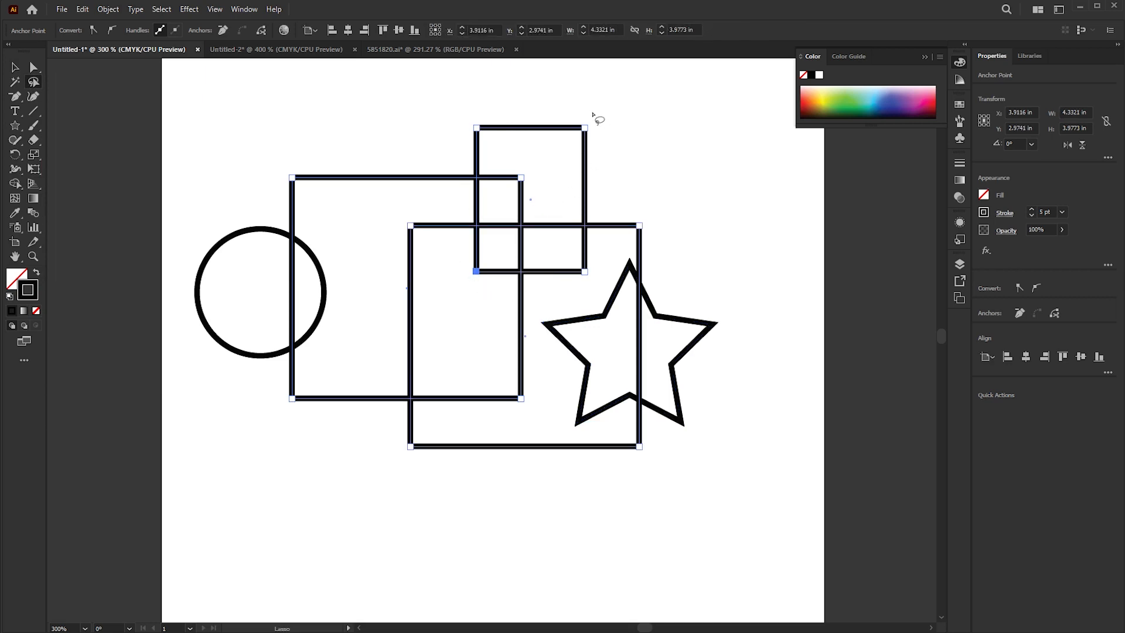
mouse_move(593, 113)
left_mouse_down()
mouse_move(572, 123)
mouse_move(583, 162)
mouse_move(610, 124)
mouse_move(579, 111)
left_mouse_up()
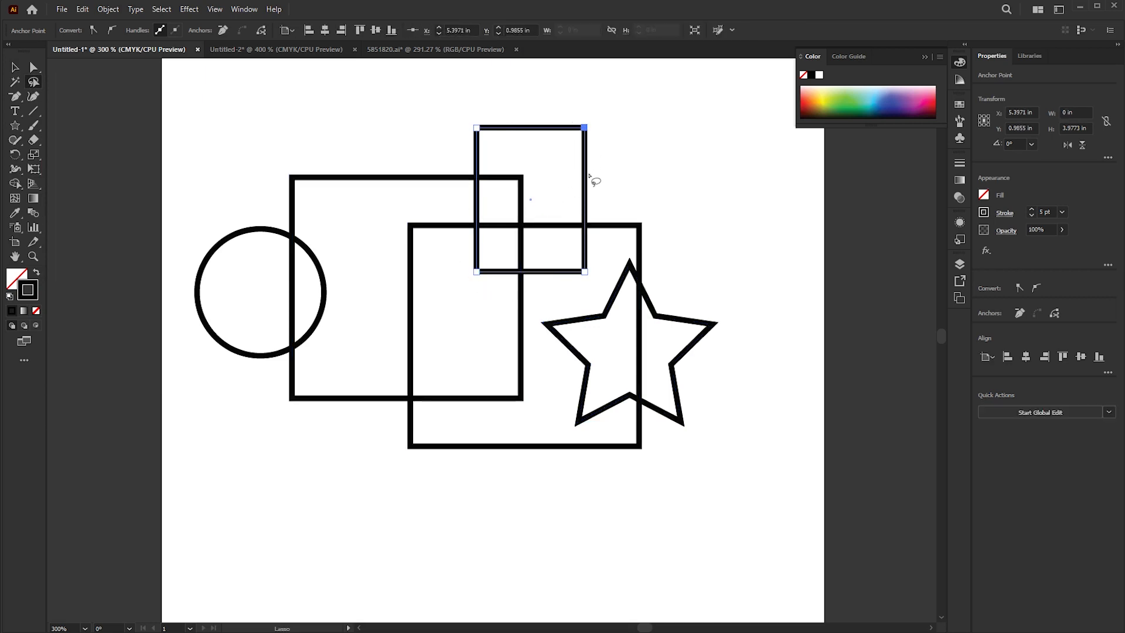
mouse_move(315, 159)
left_mouse_down()
mouse_move(279, 174)
mouse_move(268, 224)
mouse_move(291, 255)
mouse_move(334, 247)
mouse_move(333, 197)
mouse_move(292, 159)
left_mouse_up()
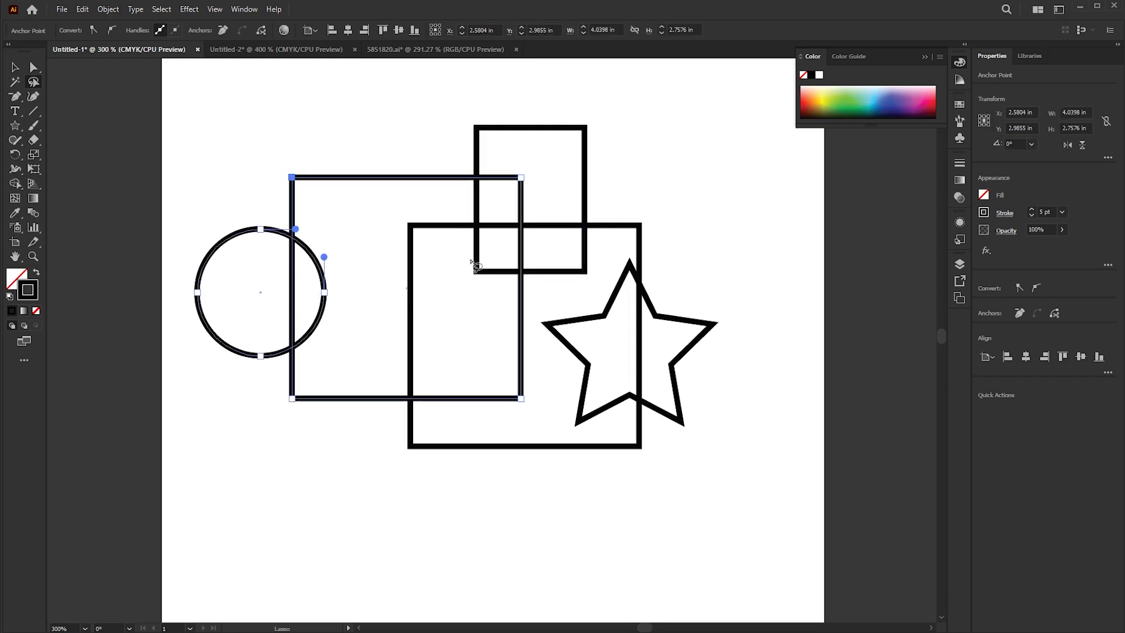
mouse_move(432, 201)
left_mouse_down()
mouse_move(381, 229)
mouse_move(410, 264)
mouse_move(439, 247)
mouse_move(432, 202)
left_mouse_up()
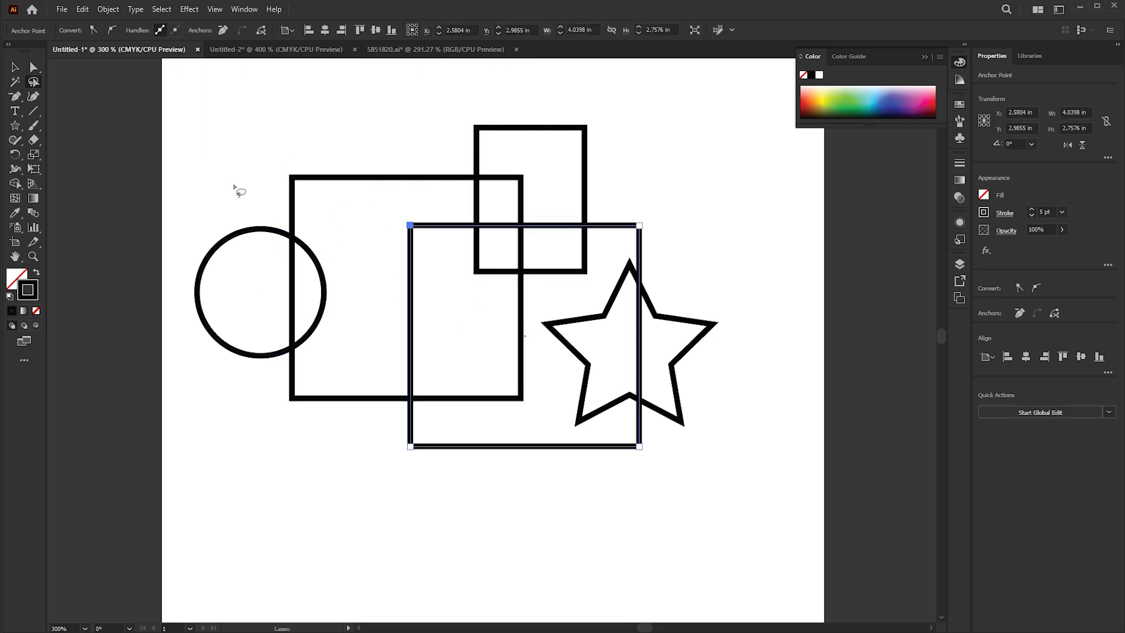
- Marquee-select the small rectangle's upper corners, lasso the second square's upper-left and the small rectangle's lower-left corners separately, and deselect everything
left_click(34, 67)
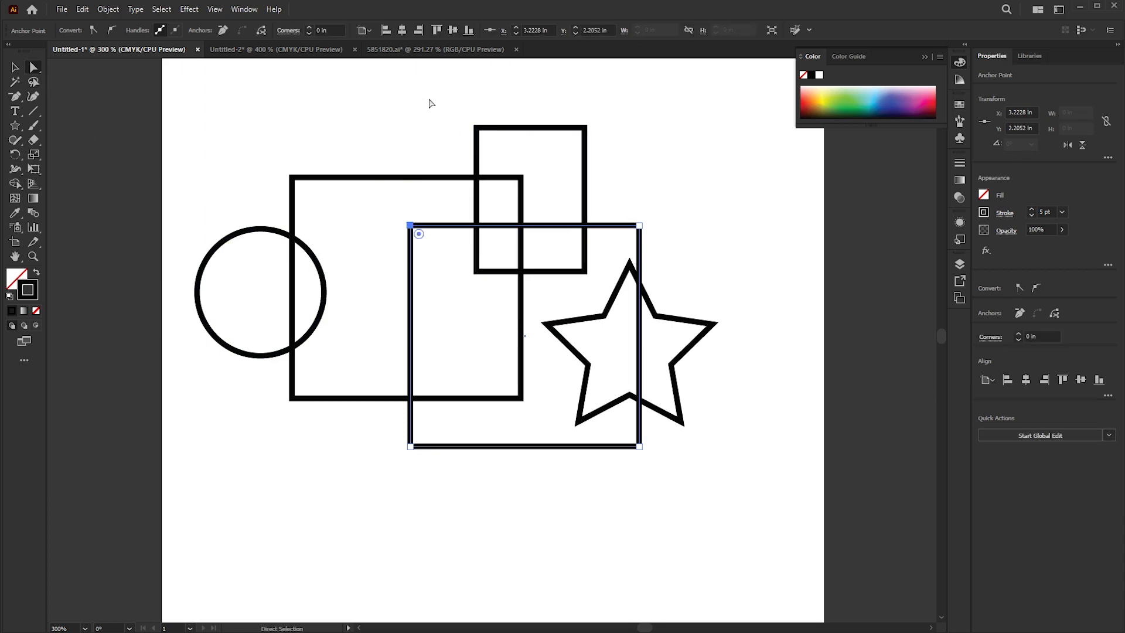
left_click_drag(431, 104, 661, 163)
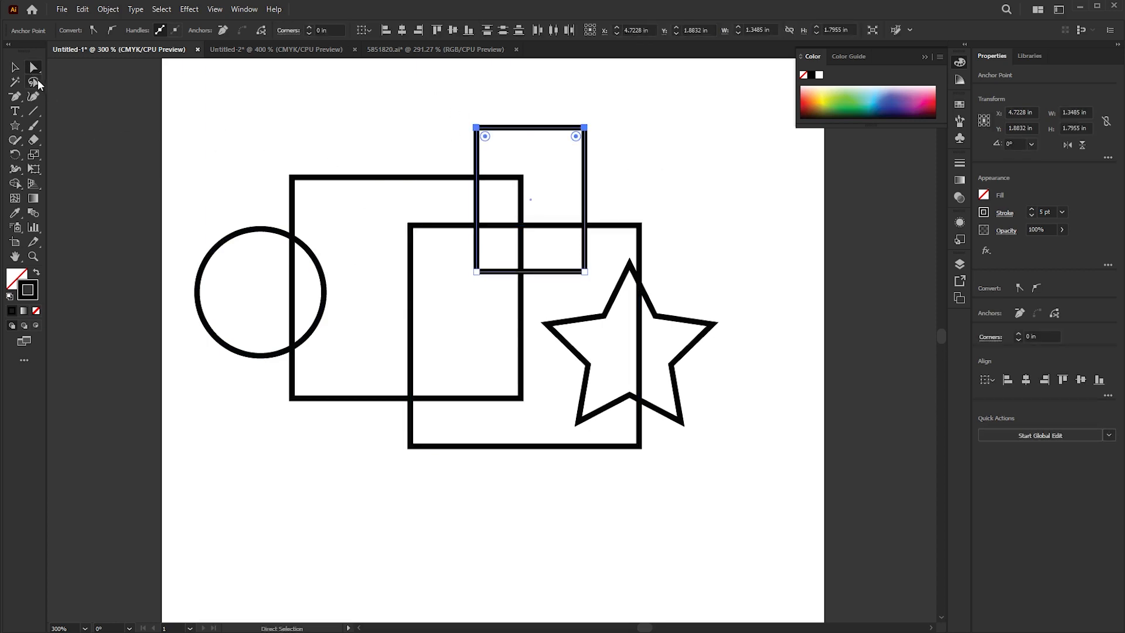
left_click(35, 83)
mouse_move(421, 204)
left_mouse_down()
mouse_move(375, 238)
mouse_move(434, 271)
mouse_move(437, 223)
mouse_move(377, 221)
left_mouse_up()
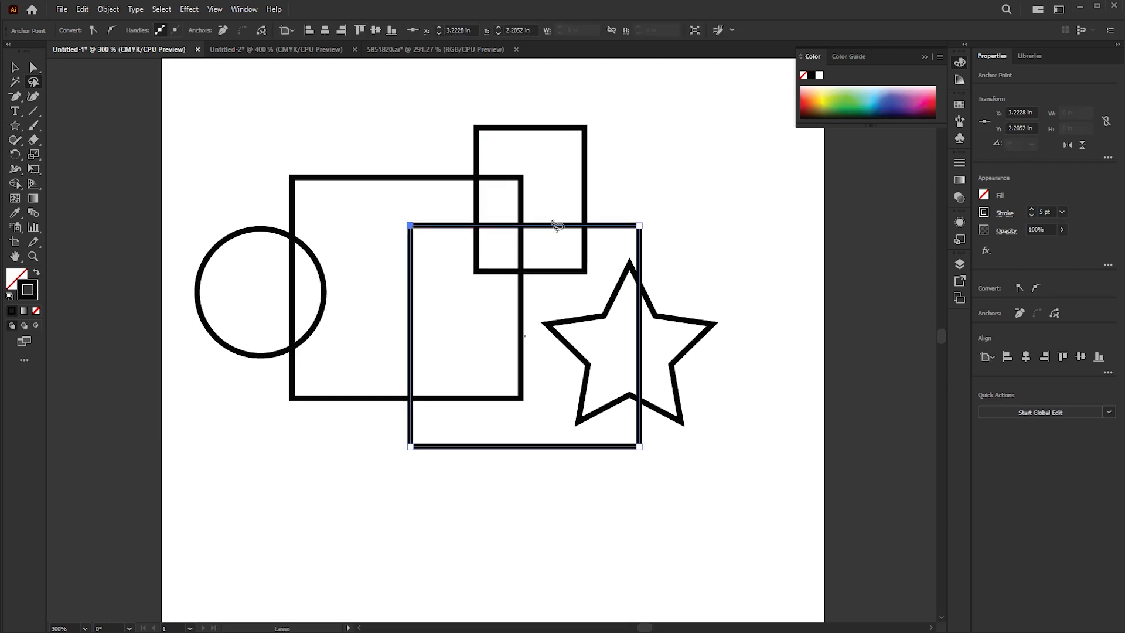
mouse_move(557, 225)
left_mouse_down()
mouse_move(479, 193)
mouse_move(514, 284)
mouse_move(540, 190)
left_mouse_up()
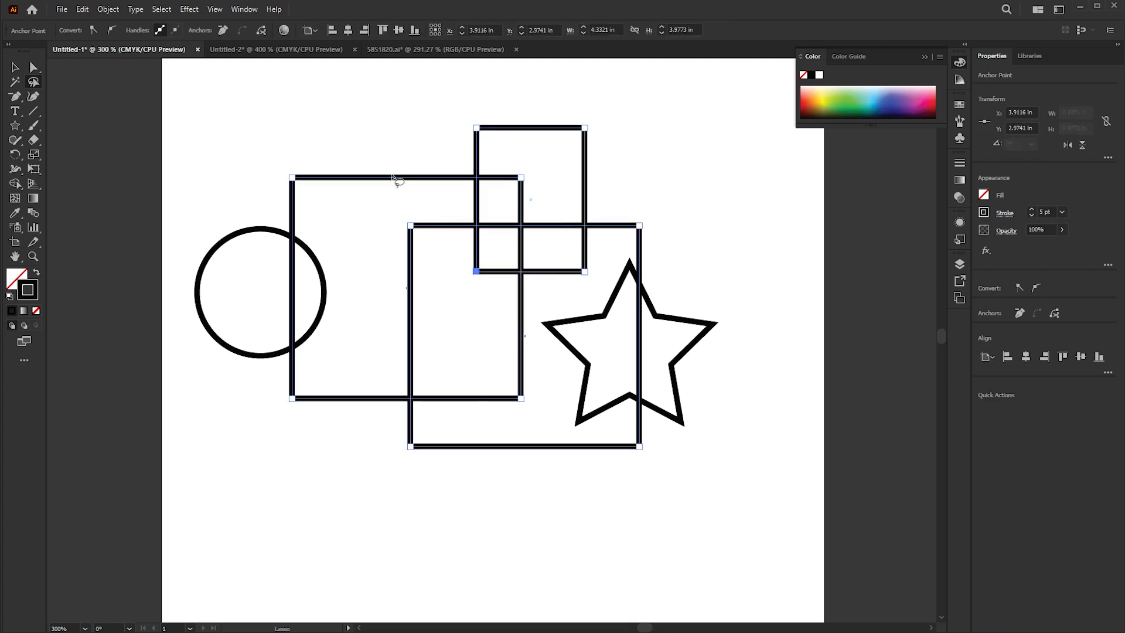
left_click(14, 66)
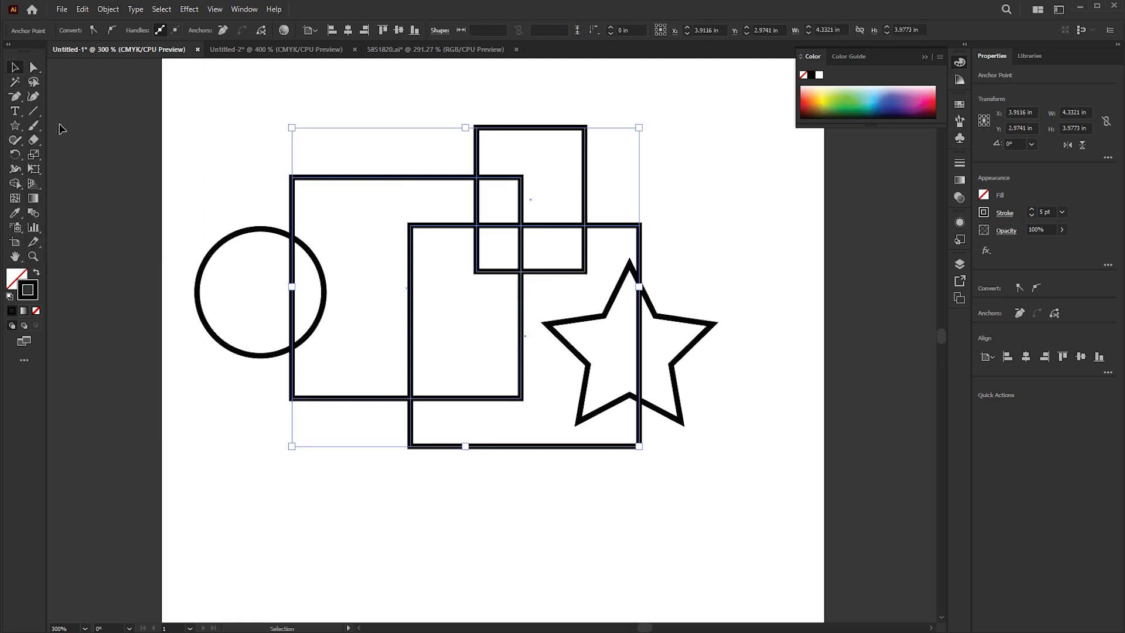
left_click(208, 167)
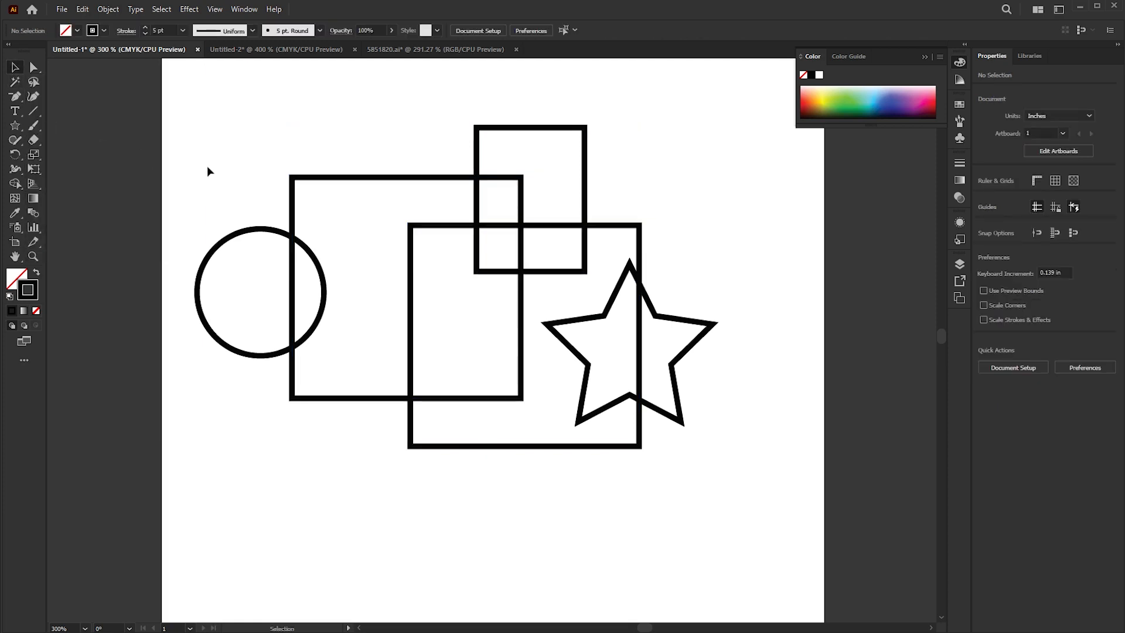
- Switch to the 5851820.ai document with the bat artwork and collapse the Color panel
left_click(400, 49)
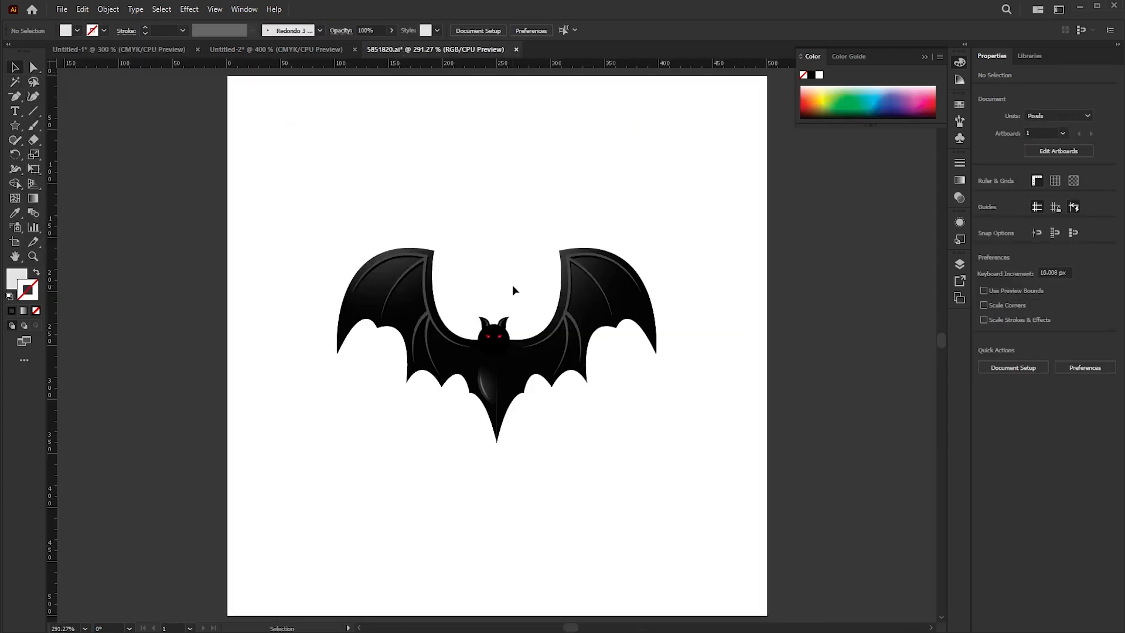
scroll(513, 285, "up", 3)
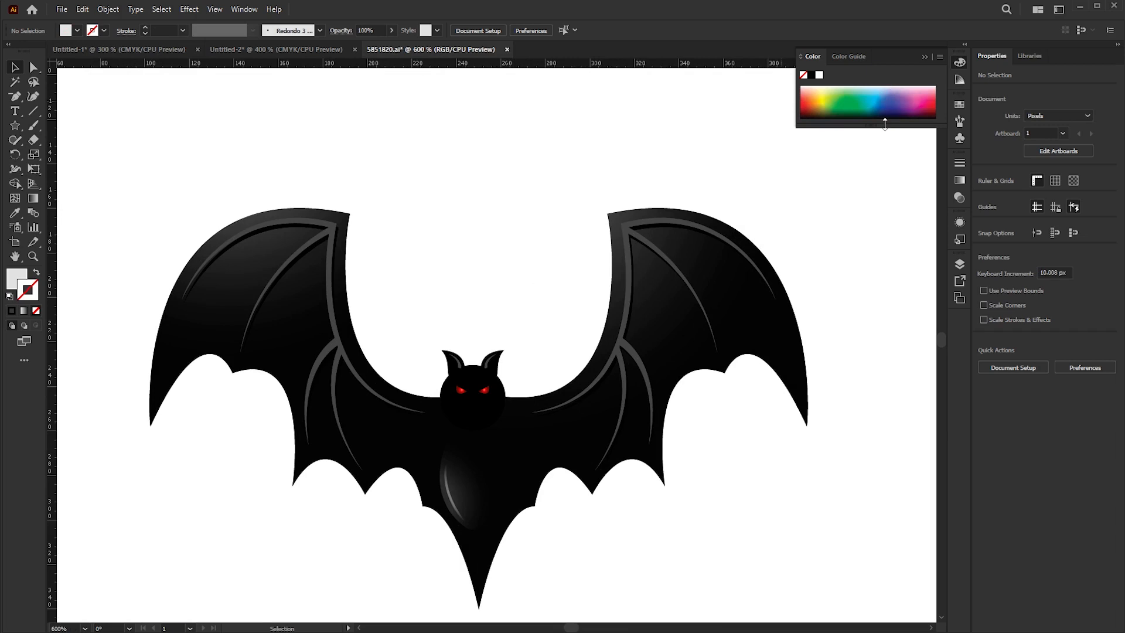
left_click_drag(885, 123, 890, 106)
left_click(926, 55)
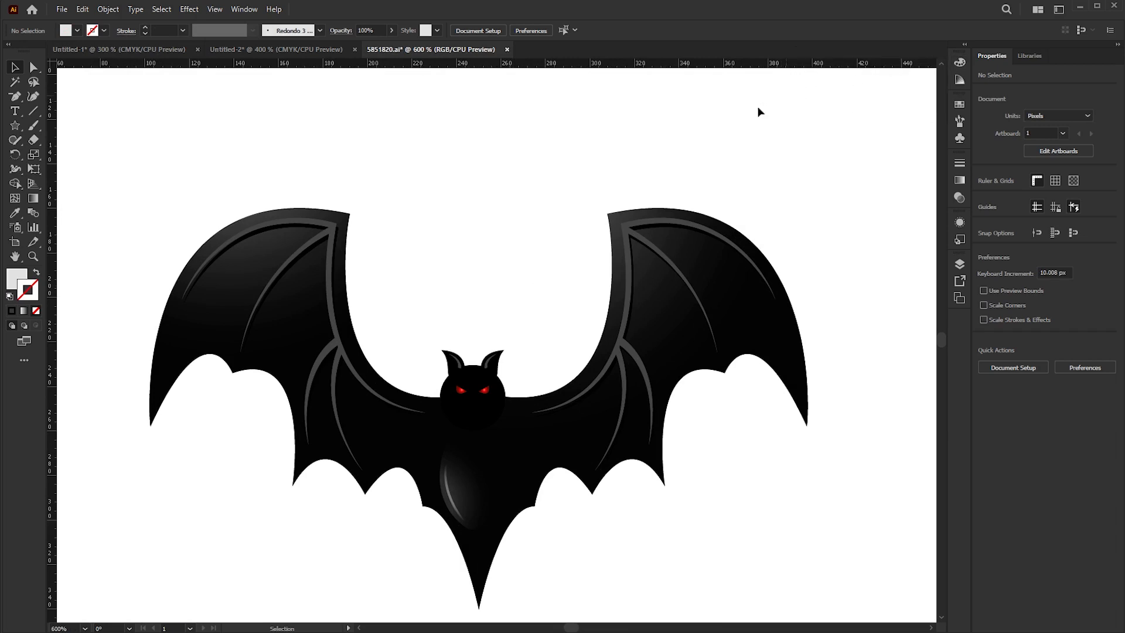
left_click_drag(465, 266, 500, 203)
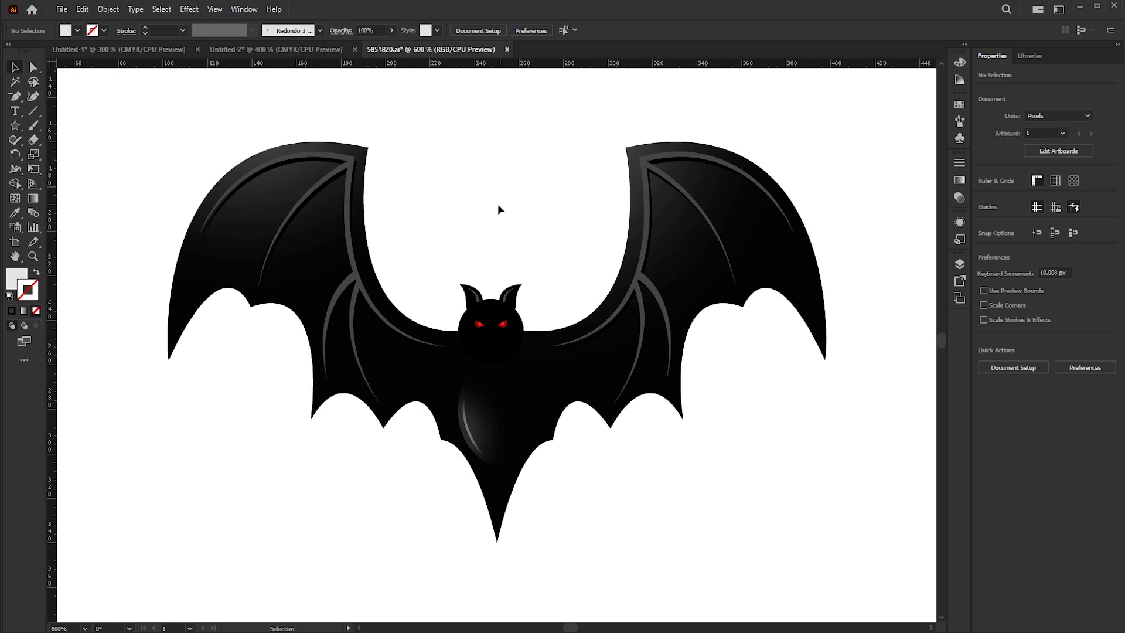
- Select the bat group, show its anchors with Direct Selection, and lasso the anchors where the left wing's lower ribs branch
left_click(312, 221)
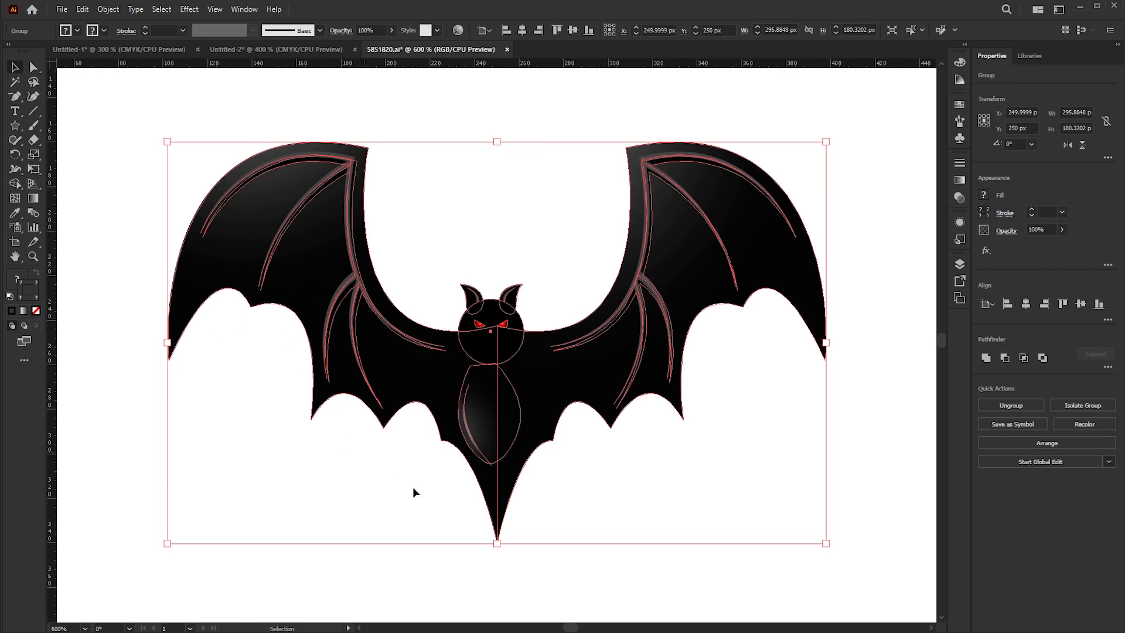
left_click(33, 67)
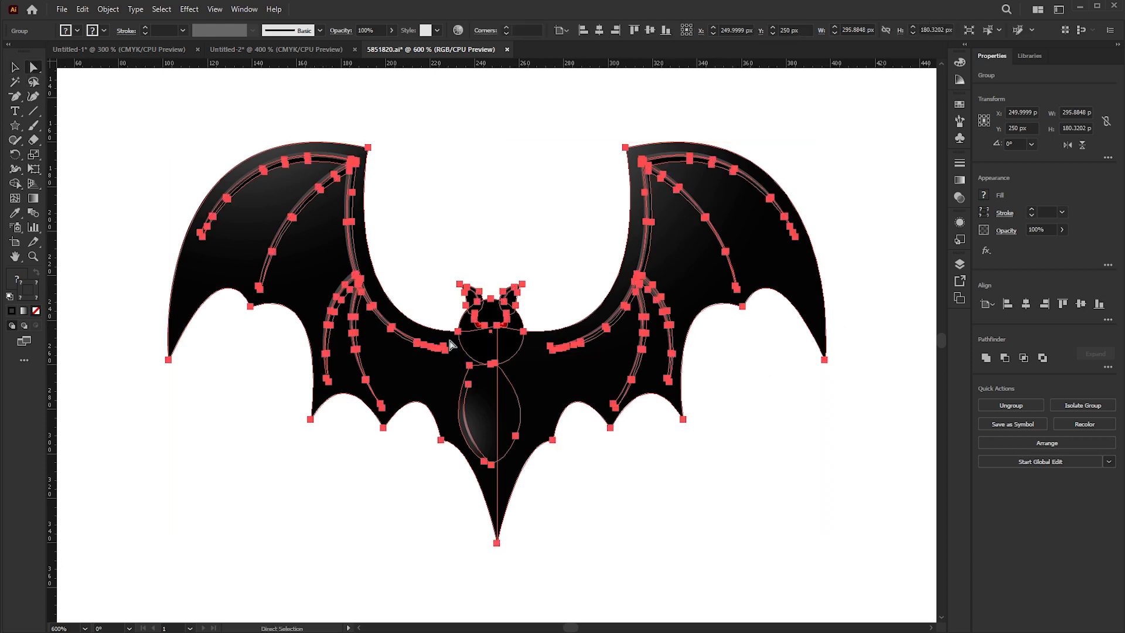
scroll(364, 296, "up", 3)
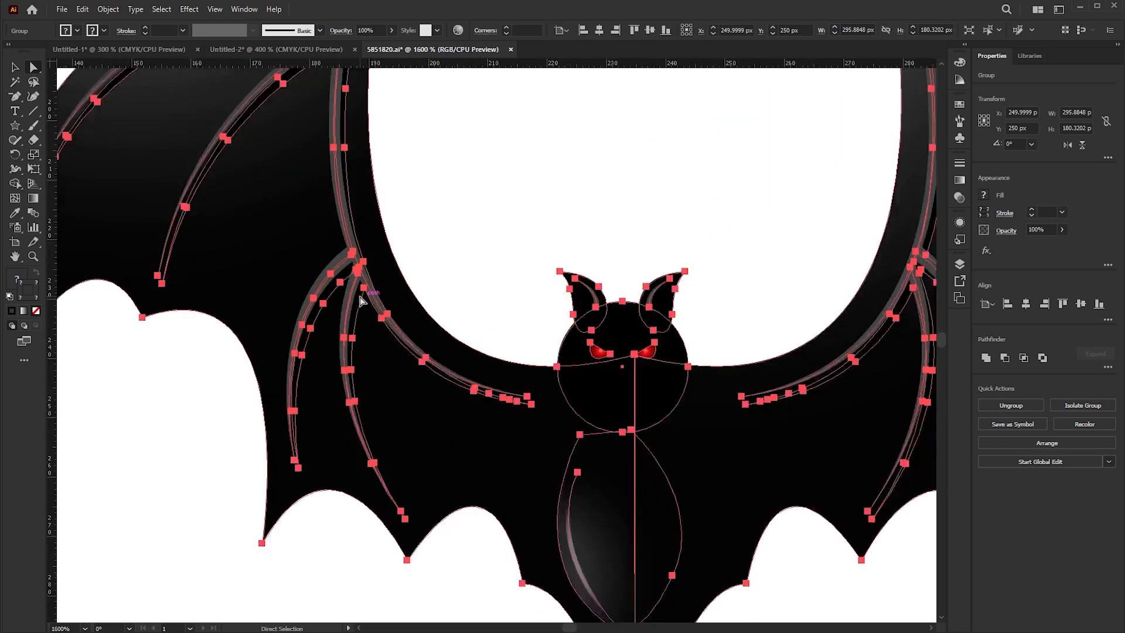
left_click(33, 82)
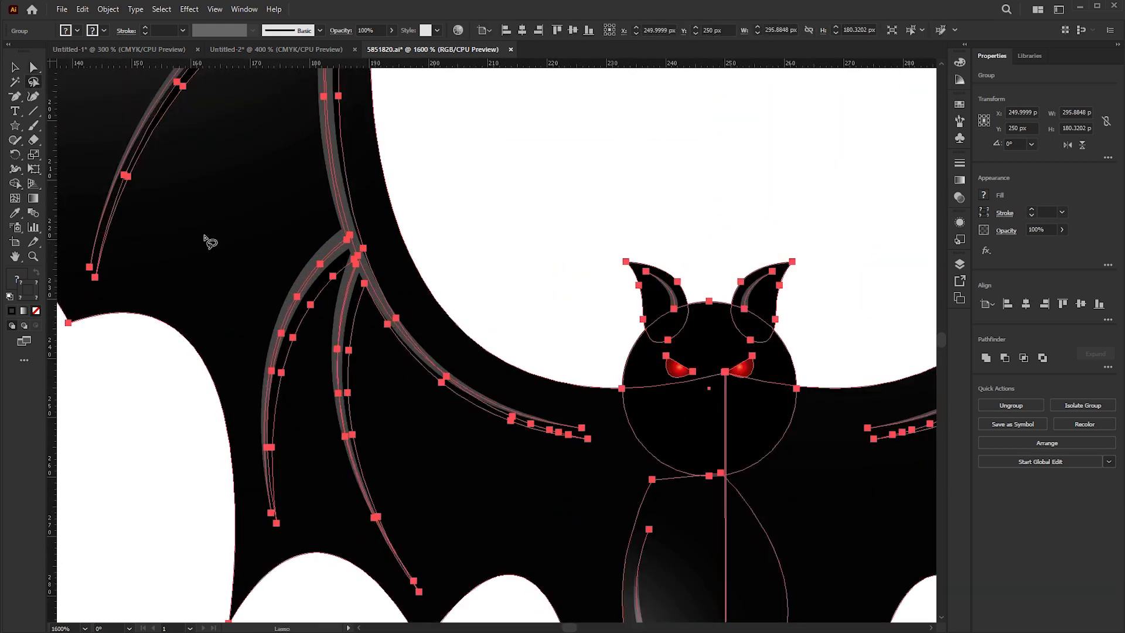
mouse_move(339, 209)
left_mouse_down()
mouse_move(301, 230)
mouse_move(305, 257)
mouse_move(343, 304)
mouse_move(367, 301)
mouse_move(382, 286)
mouse_move(378, 250)
mouse_move(325, 209)
left_mouse_up()
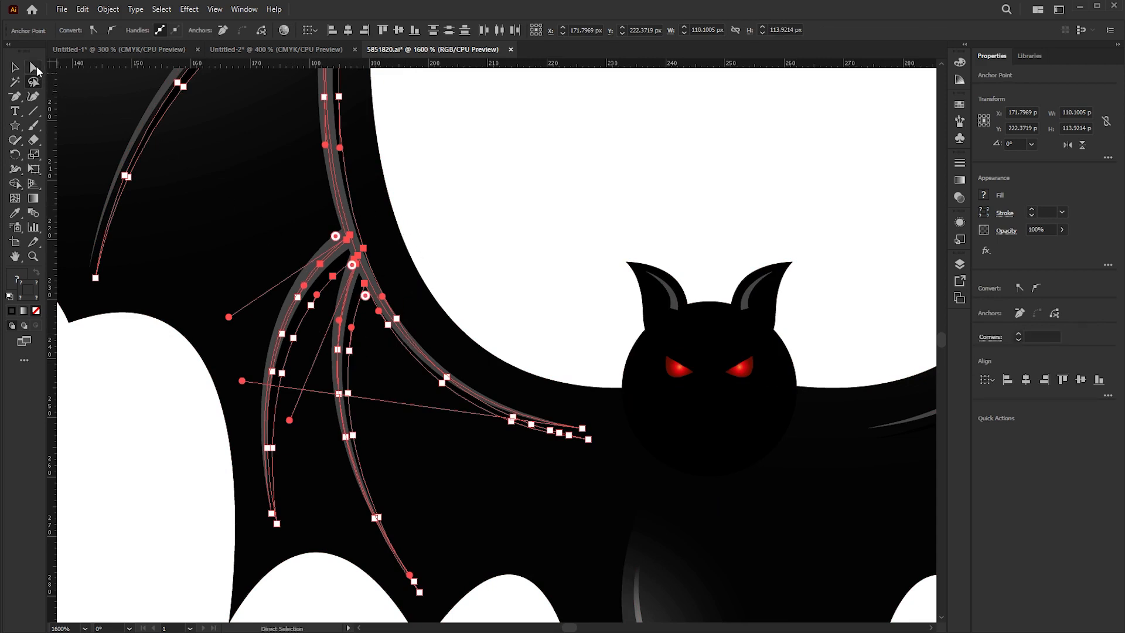
- Clear the selection and use Direct Selection to pick the single anchor at the upper end of the left wing's outer lower rib
key("a")
left_click(496, 256)
left_click(345, 240)
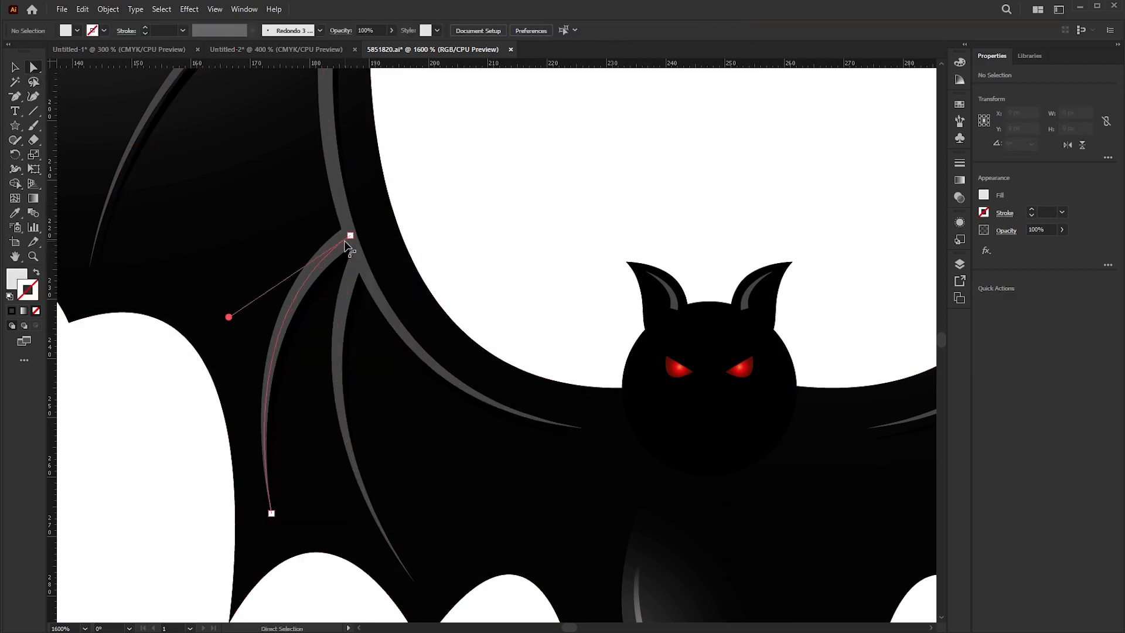
left_click(350, 235)
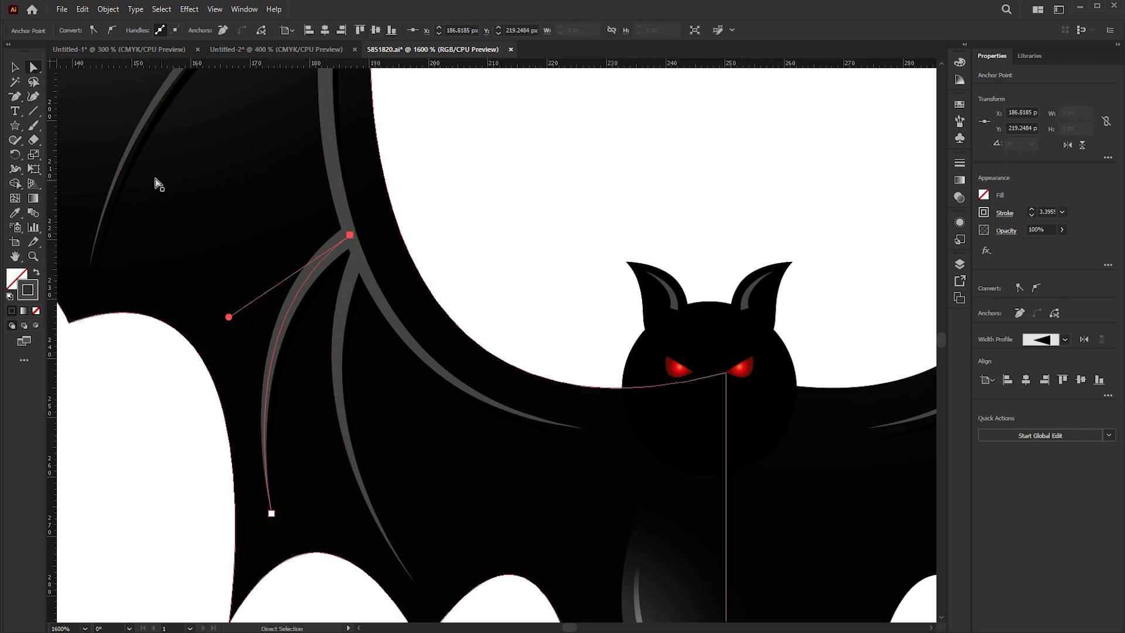
- Reselect the whole bat group and lasso the anchors at the right wing rib tip nearest the head
left_click(15, 68)
left_click(303, 209)
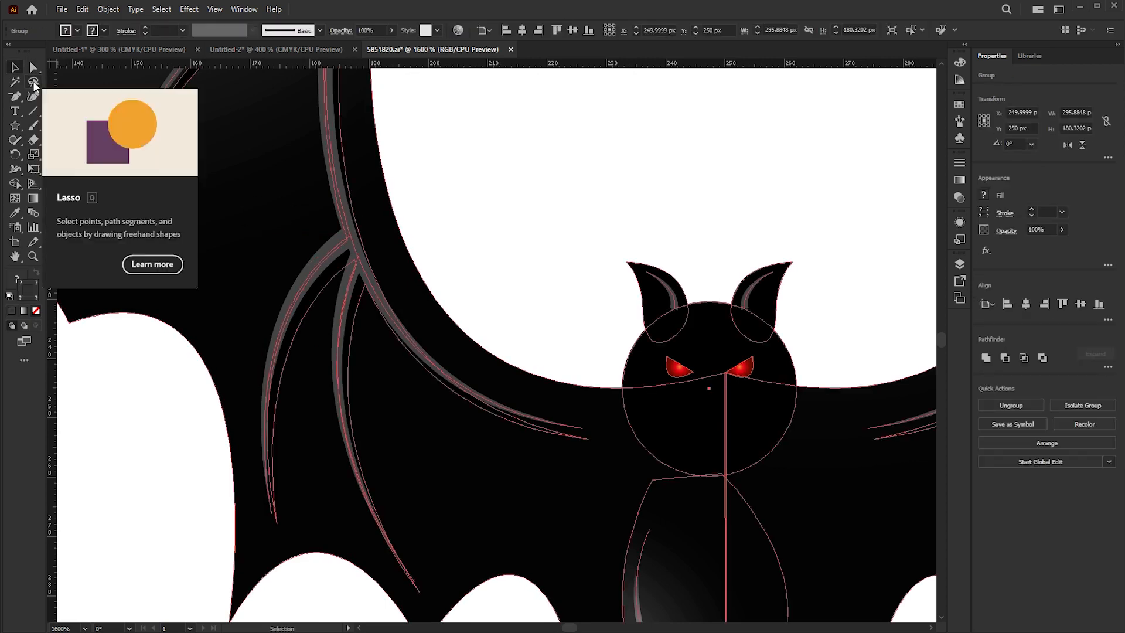
left_click(33, 82)
scroll(674, 419, "right", 10)
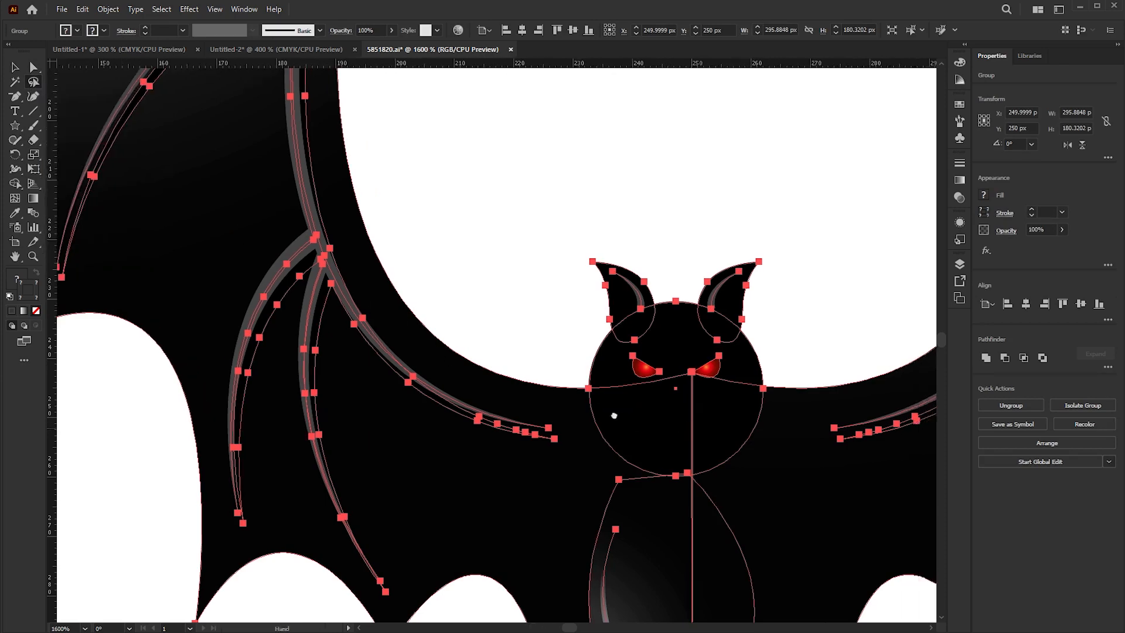
mouse_move(498, 349)
left_mouse_down()
mouse_move(445, 338)
mouse_move(379, 355)
mouse_move(362, 392)
mouse_move(400, 430)
mouse_move(463, 433)
mouse_move(506, 419)
mouse_move(513, 379)
mouse_move(498, 350)
left_mouse_up()
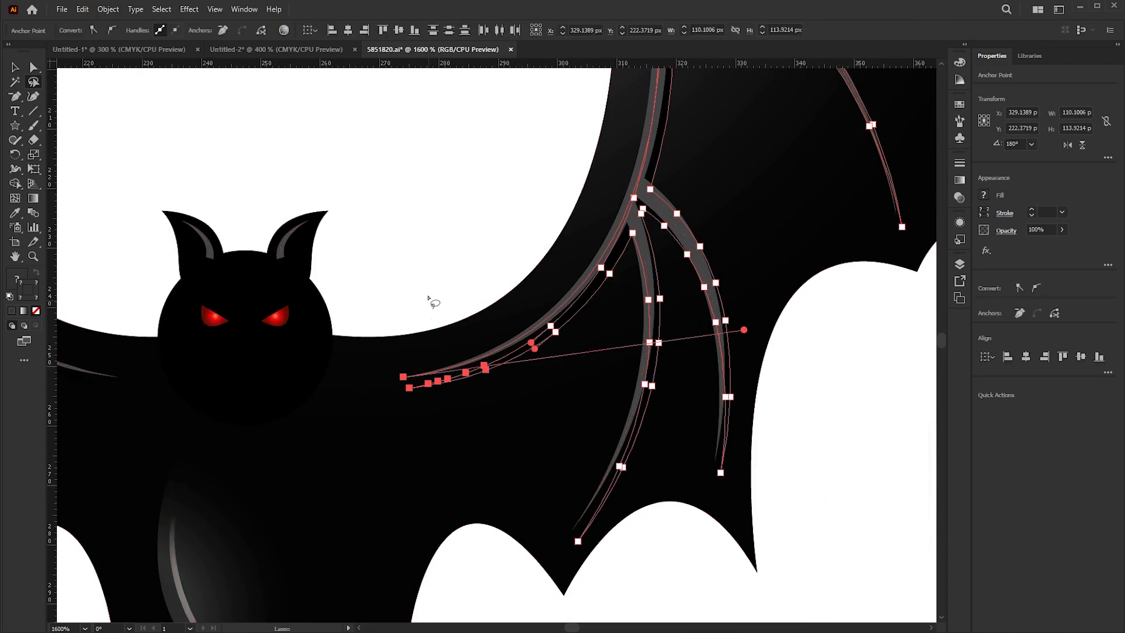
- Display the artwork in Outline mode and deselect everything with the Selection tool
left_click(16, 68)
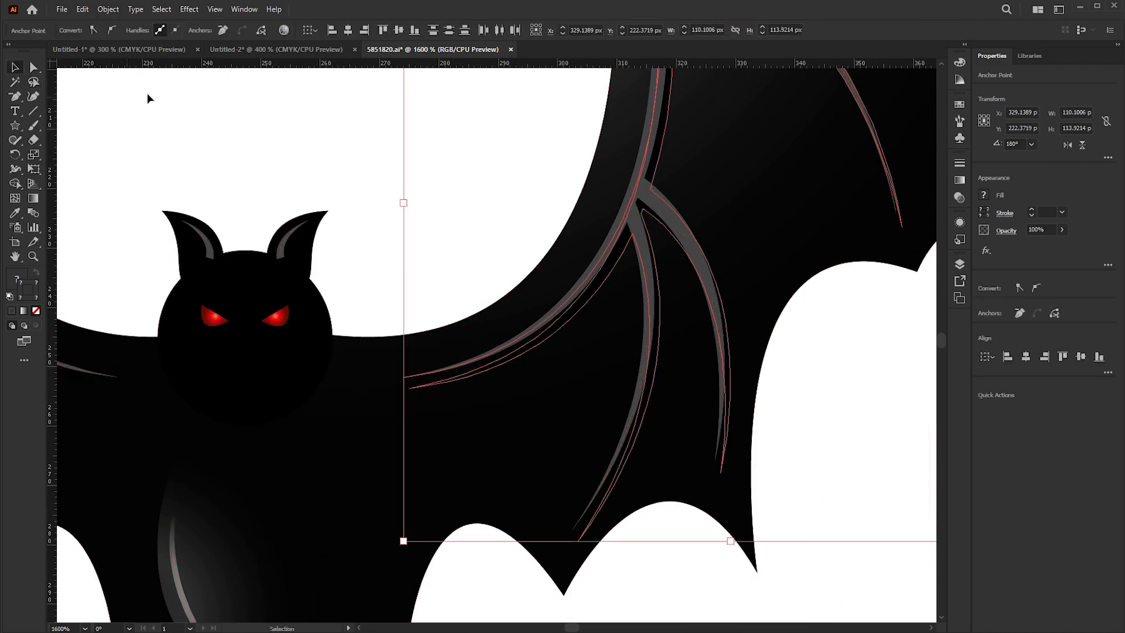
left_click(215, 10)
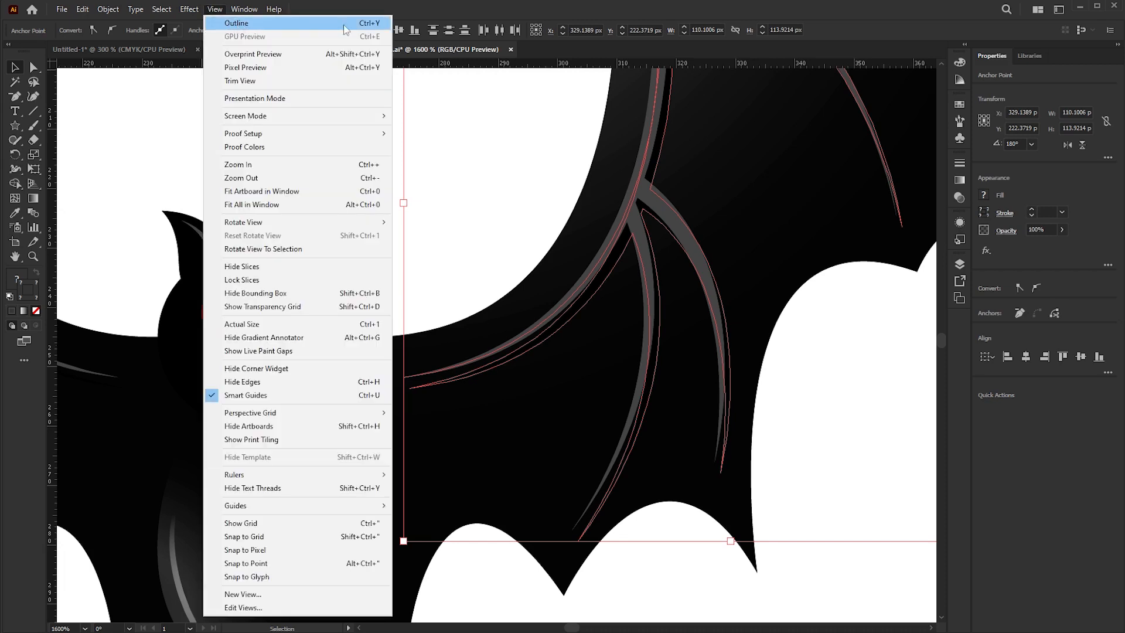
left_click(363, 26)
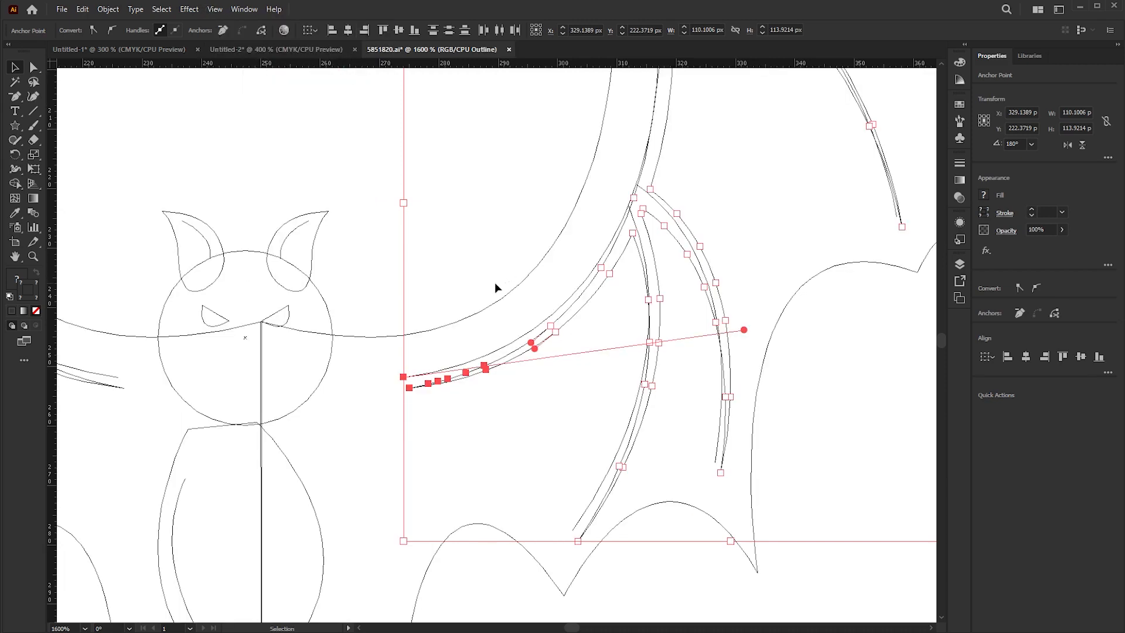
left_click(351, 184)
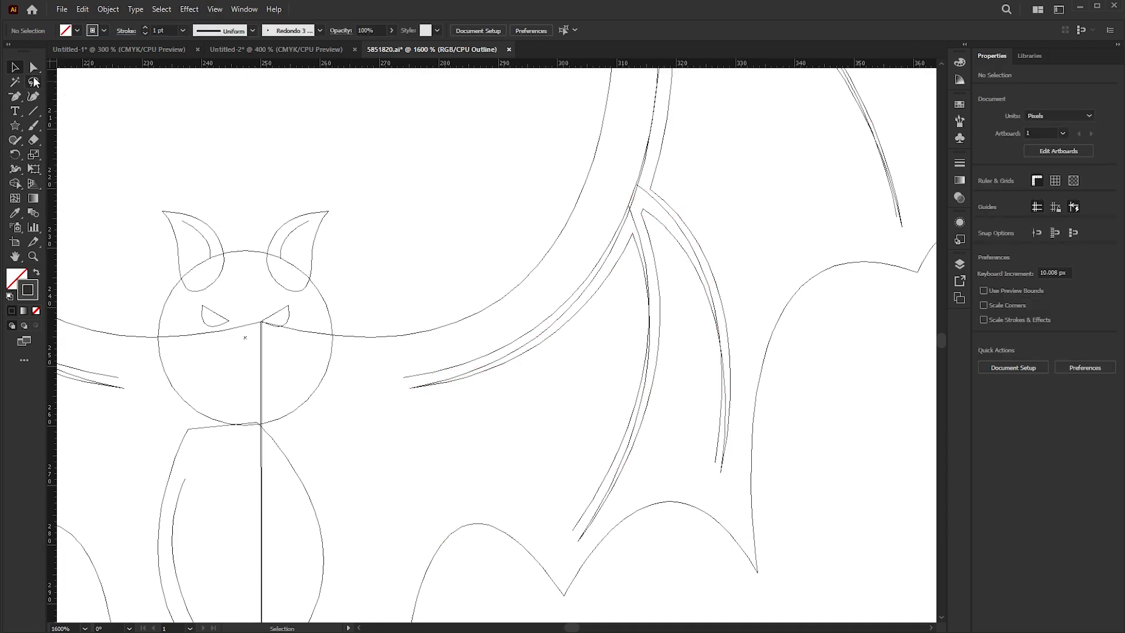
- Lasso the cluster of anchors where the right wing's lower ribs meet in the outlined artwork
left_click(34, 82)
mouse_move(692, 190)
left_mouse_down()
mouse_move(605, 201)
mouse_move(612, 255)
mouse_move(645, 272)
mouse_move(681, 216)
left_mouse_up()
left_click_drag(674, 166, 678, 195)
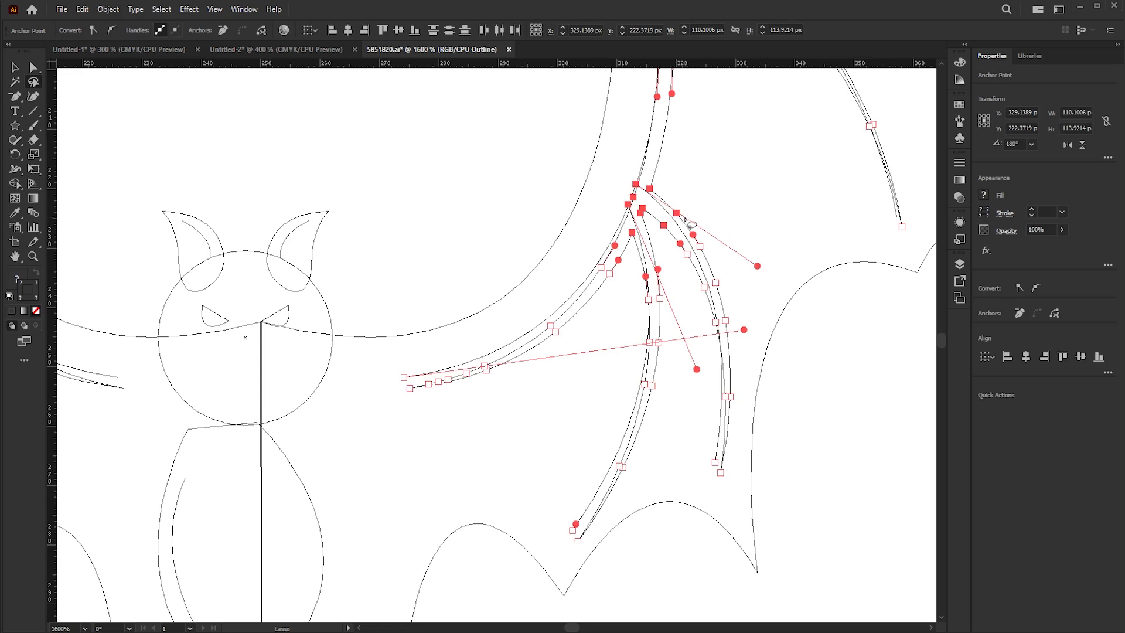
scroll(732, 199, "up", 2)
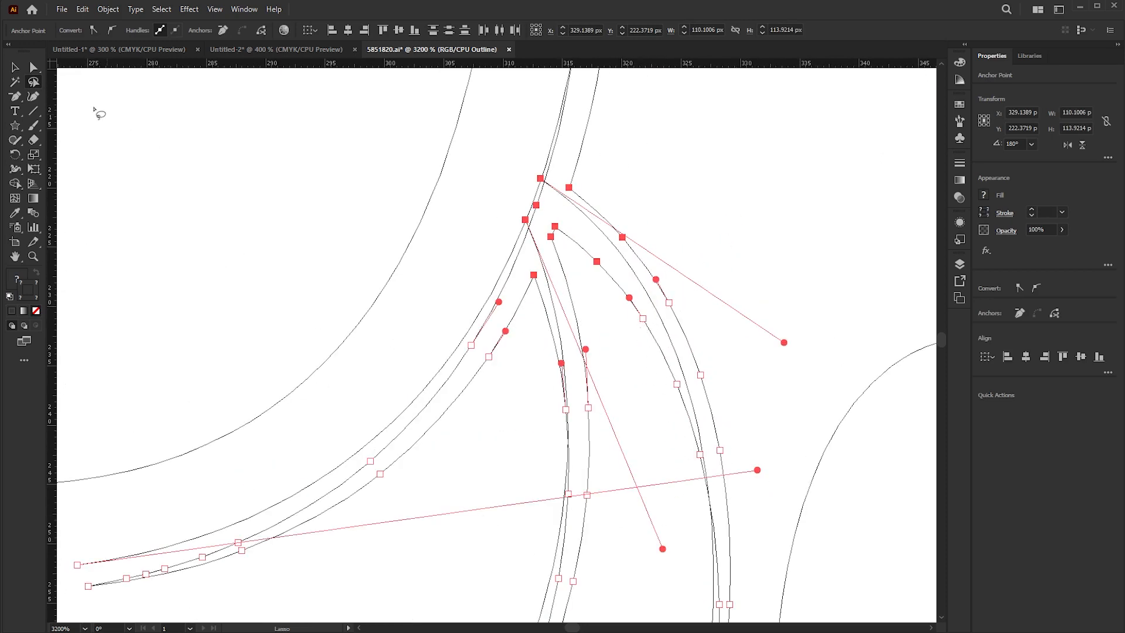
- Marquee-select the right wing's rib junction anchors with Direct Selection for comparison, starting and ending with nothing selected
left_click(35, 68)
left_click(493, 192)
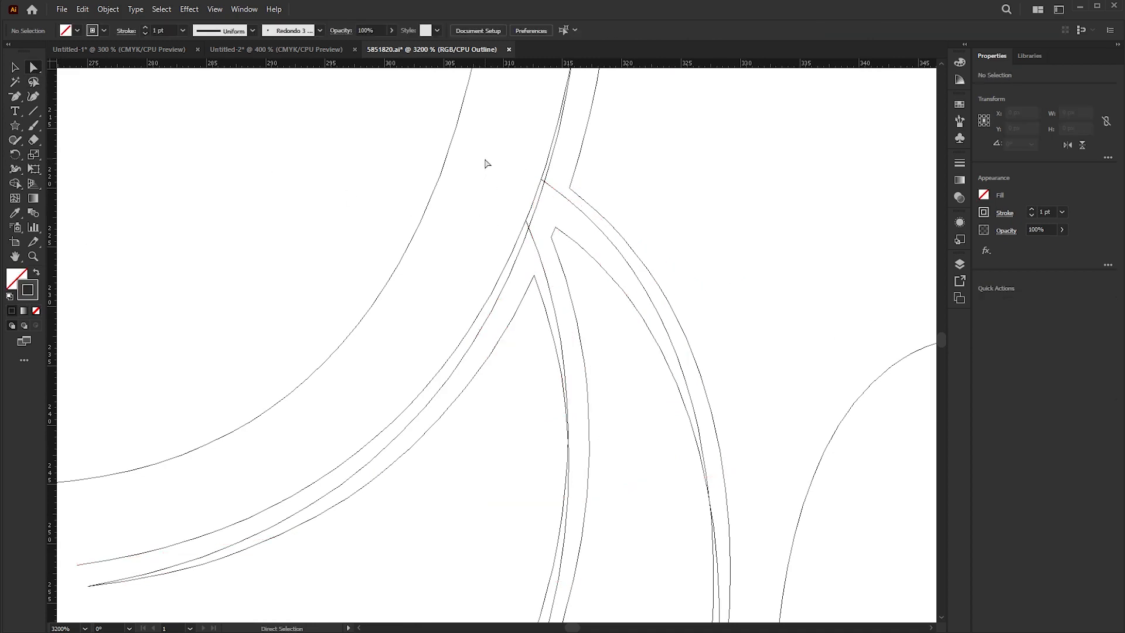
left_click_drag(486, 158, 647, 336)
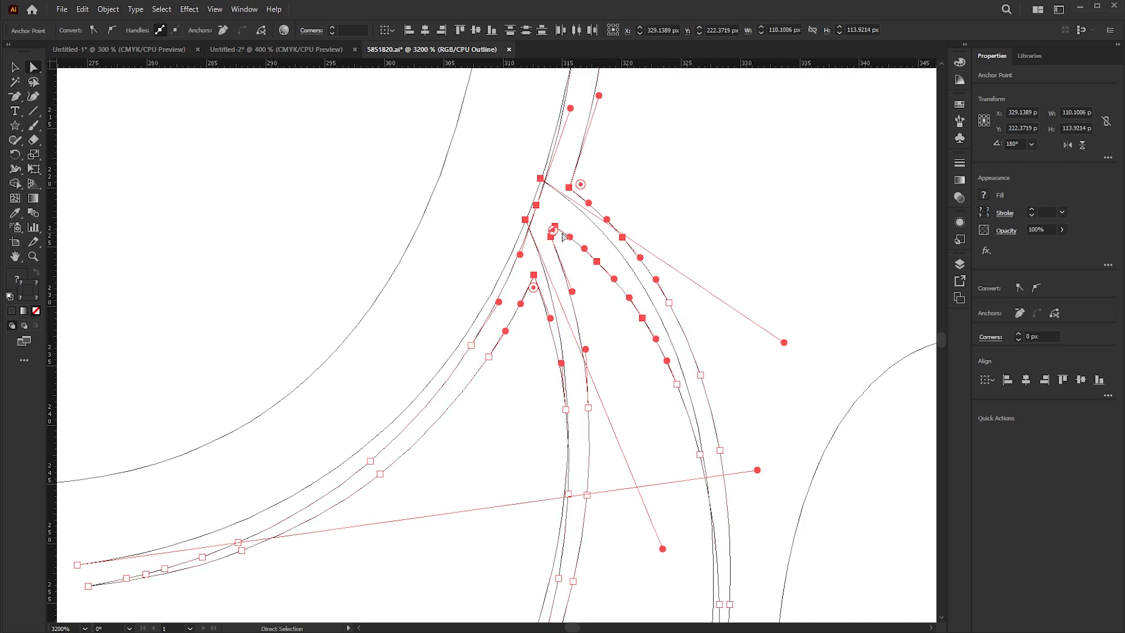
left_click(353, 170)
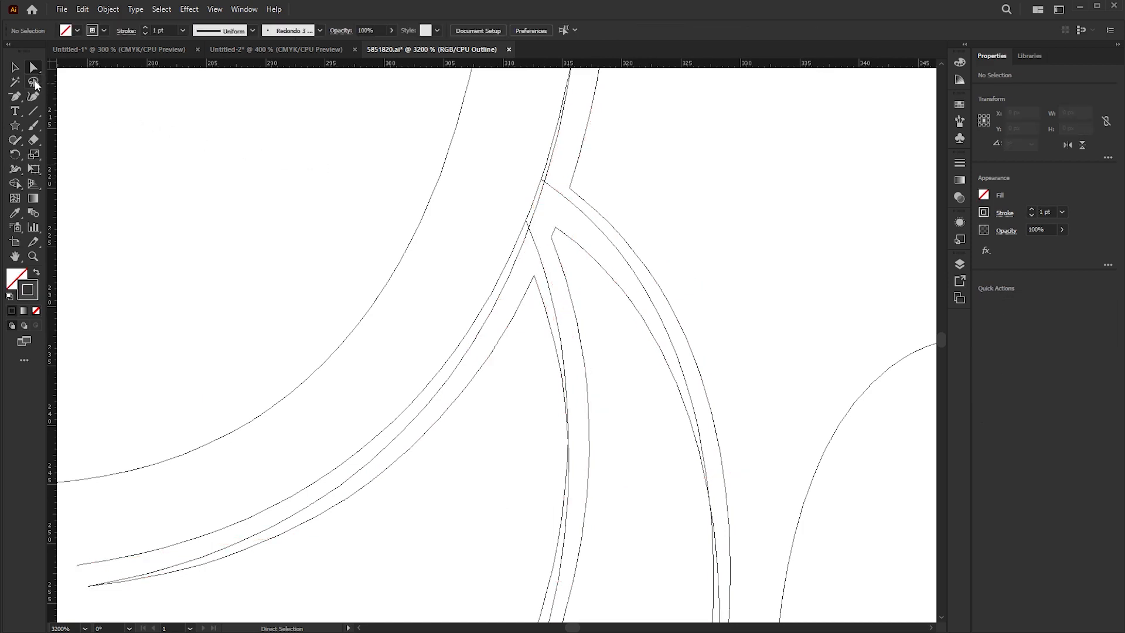
- Lasso the upper anchors of the right wing's rib junction and add the anchors at the inner corner between the two lower ribs
left_click(34, 82)
mouse_move(532, 154)
left_mouse_down()
mouse_move(490, 196)
mouse_move(512, 254)
mouse_move(551, 222)
left_mouse_up()
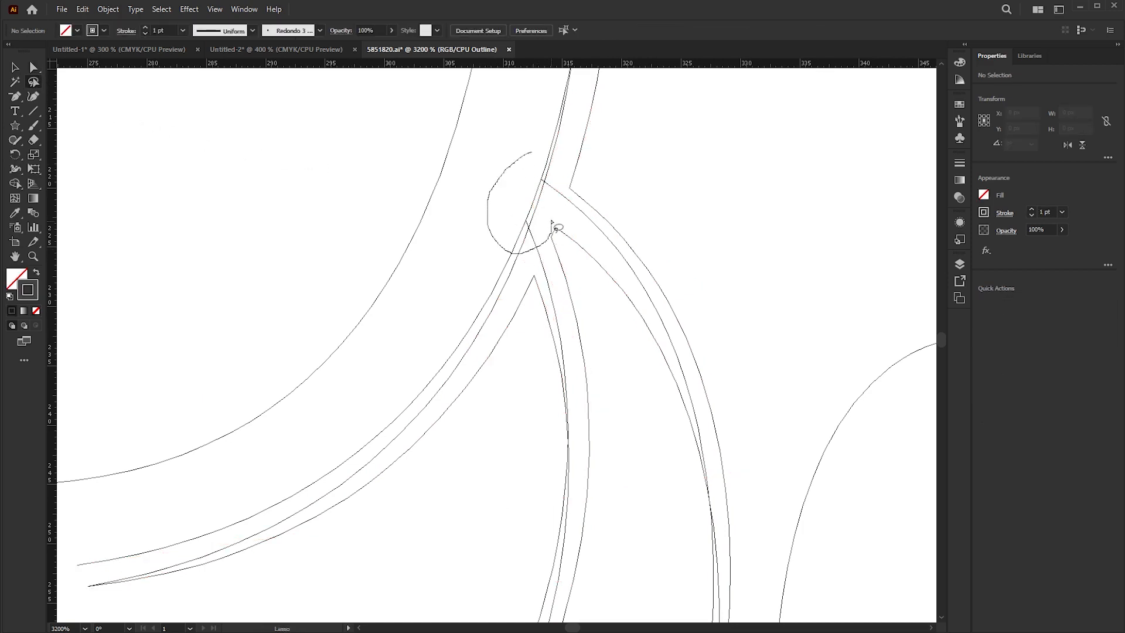
left_click_drag(594, 186, 511, 158)
scroll(542, 202, "up", 3)
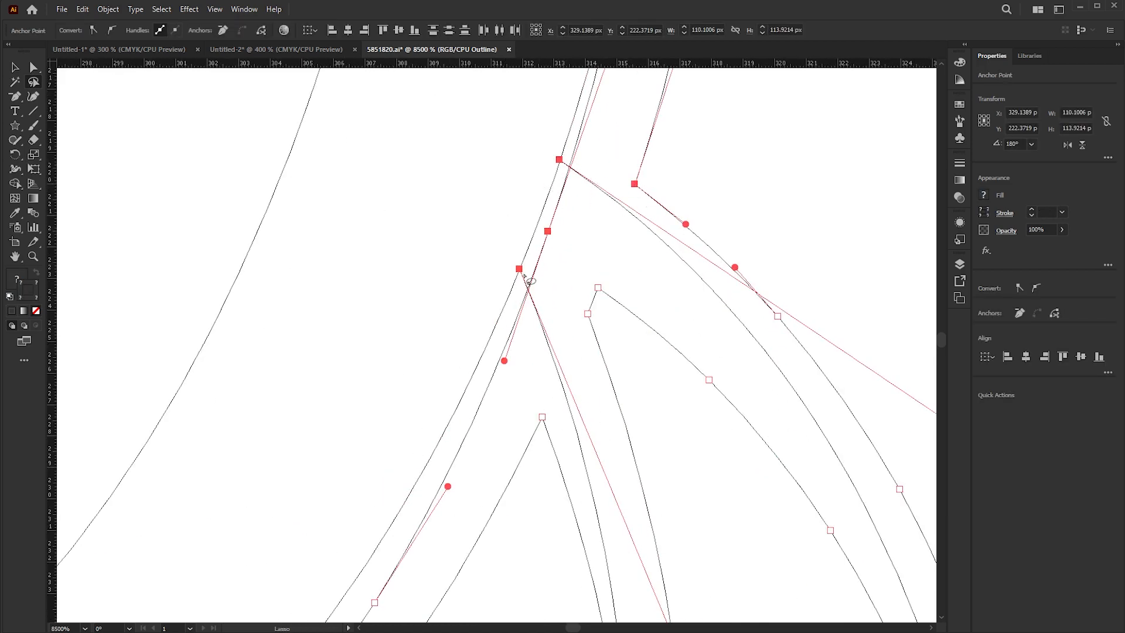
scroll(531, 287, "down", 2)
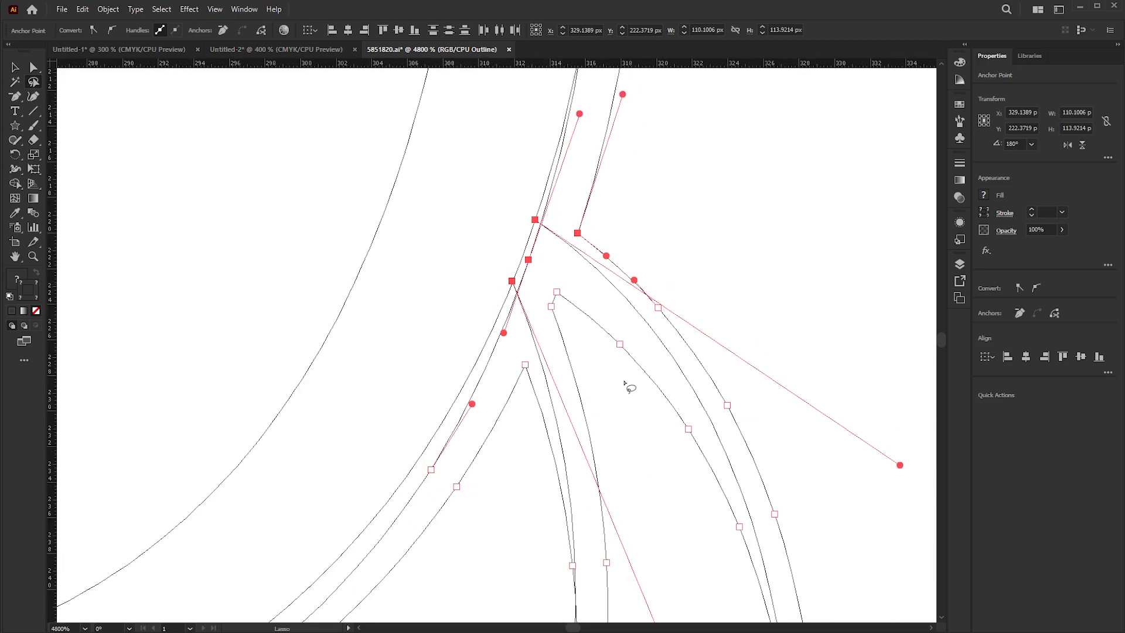
mouse_move(571, 275)
left_mouse_down()
mouse_move(546, 278)
mouse_move(547, 353)
mouse_move(593, 402)
mouse_move(648, 391)
mouse_move(646, 335)
mouse_move(562, 277)
left_mouse_up()
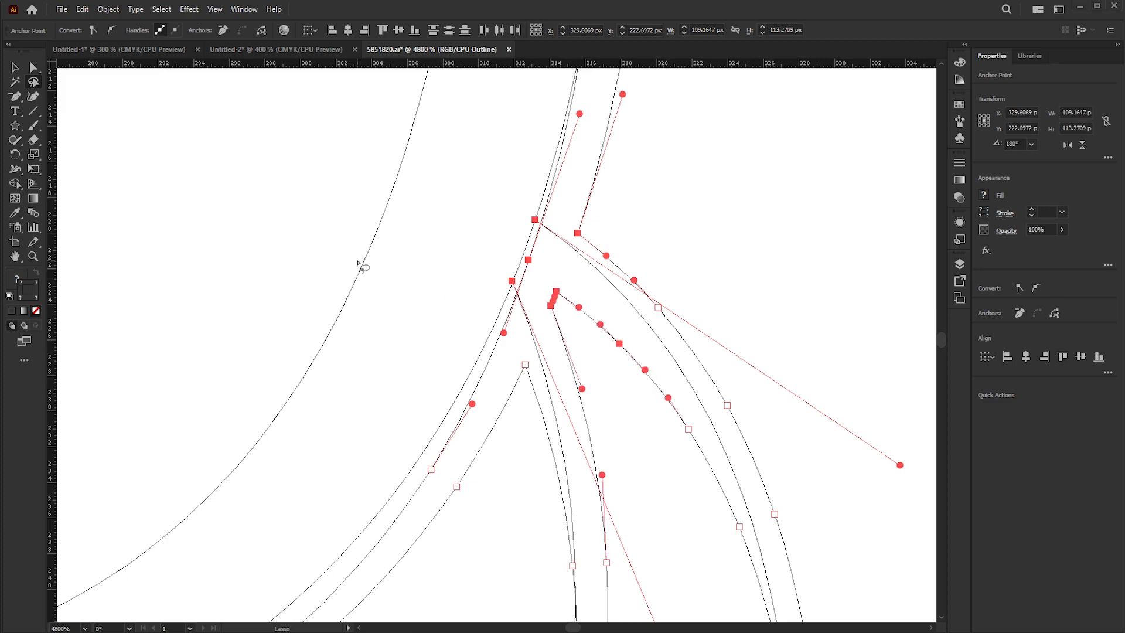
- Return the bat artwork from Outline to normal preview and deselect everything with the Selection tool
key("a")
left_click(17, 69)
scroll(451, 239, "down", 3)
scroll(451, 239, "down", 1)
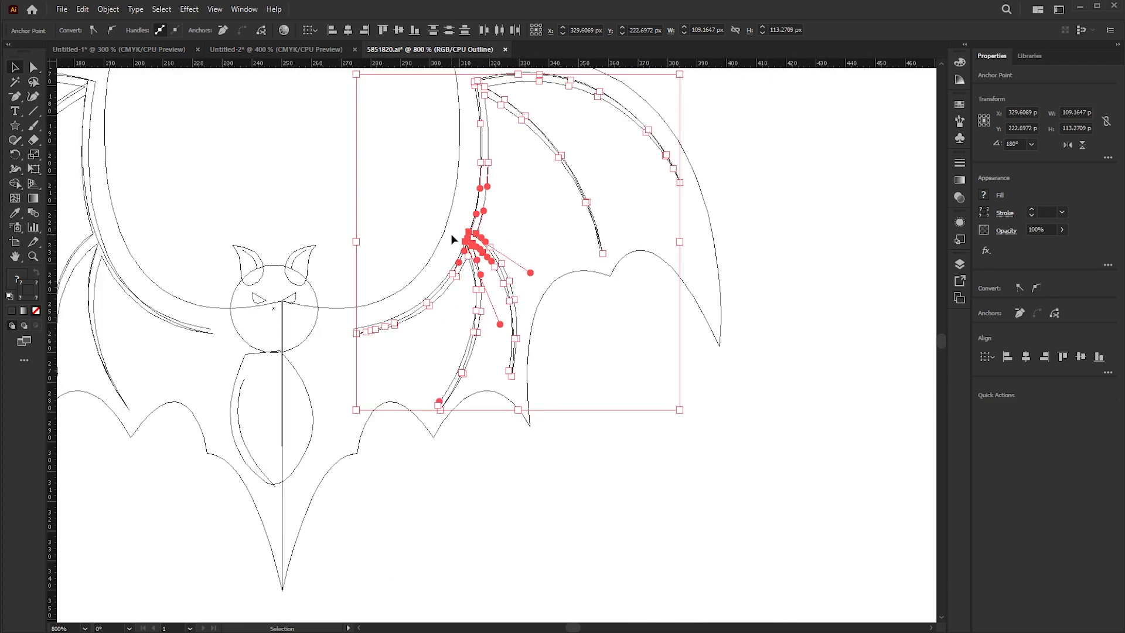
key("ctrl+y")
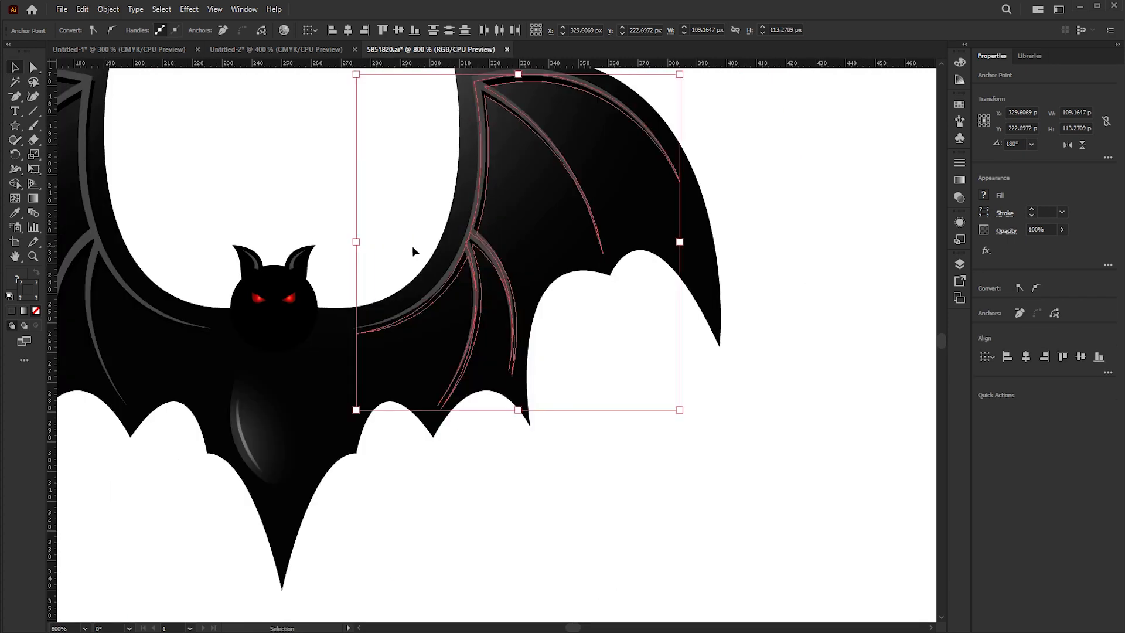
left_click_drag(286, 170, 495, 239)
left_click(427, 207)
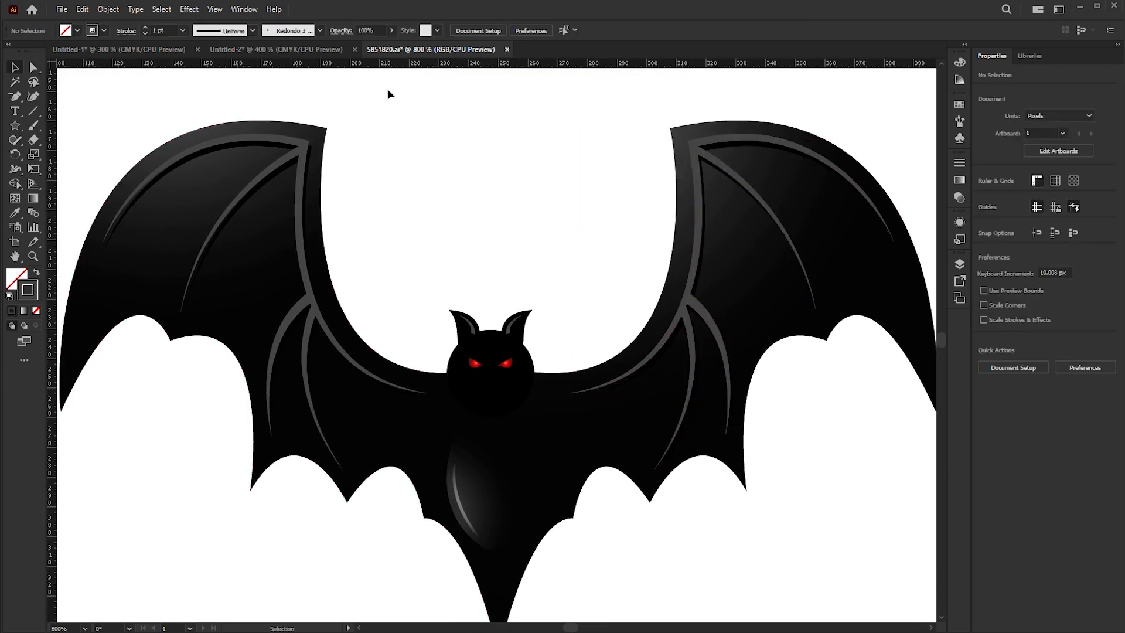